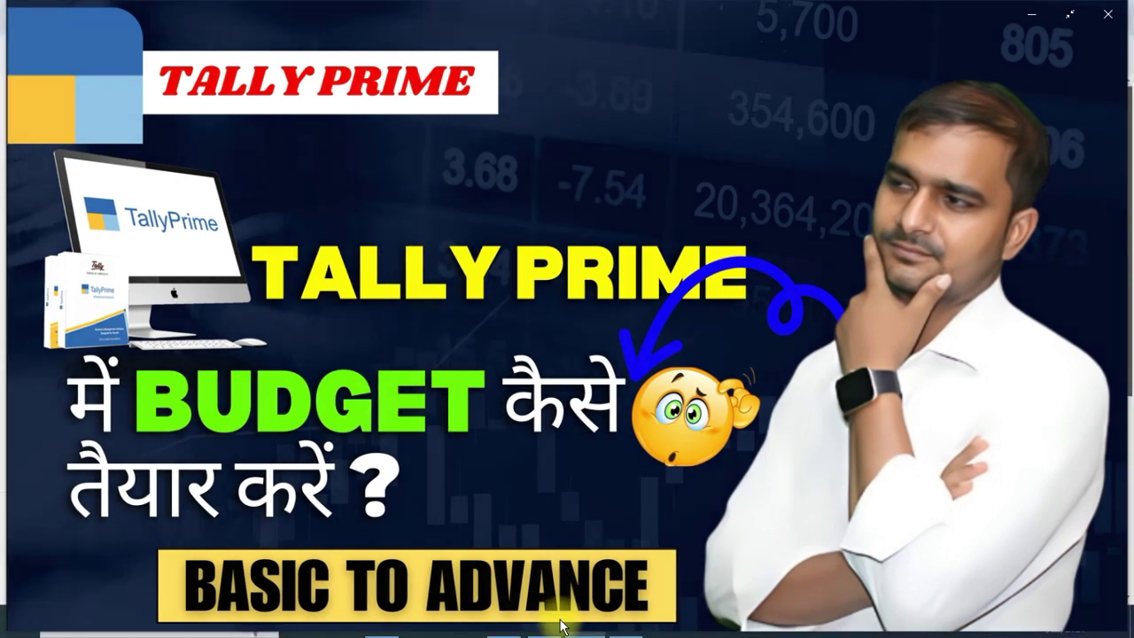
key("Escape")
left_click(503, 621)
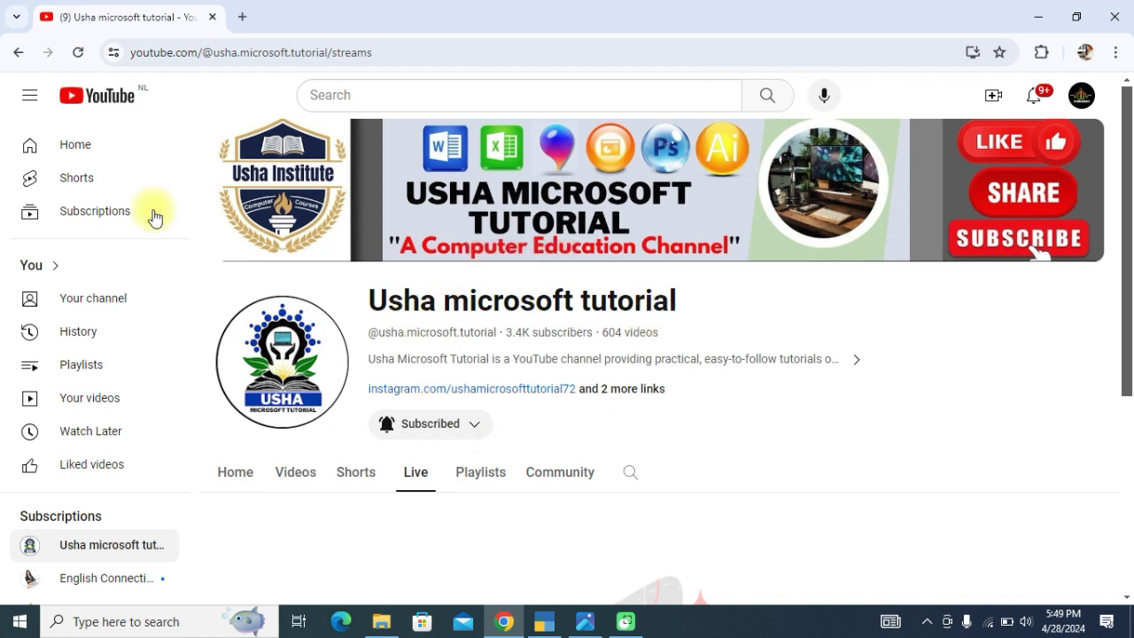
left_click(1038, 17)
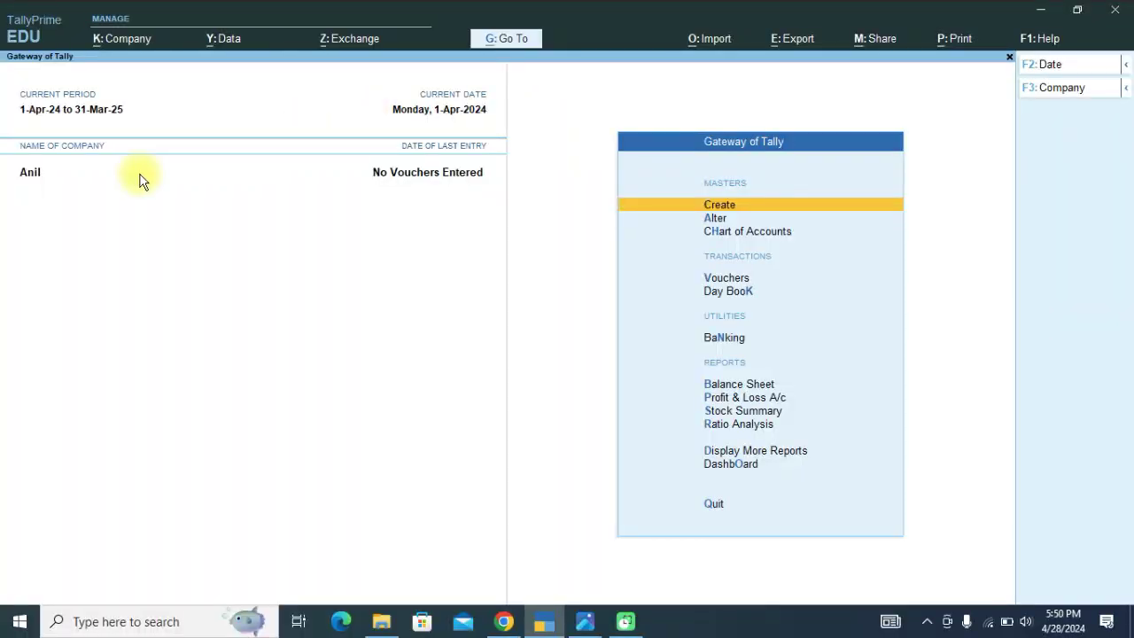
Open a new budget master from the creation list, expanded to show more and inactive master types
key("Return")
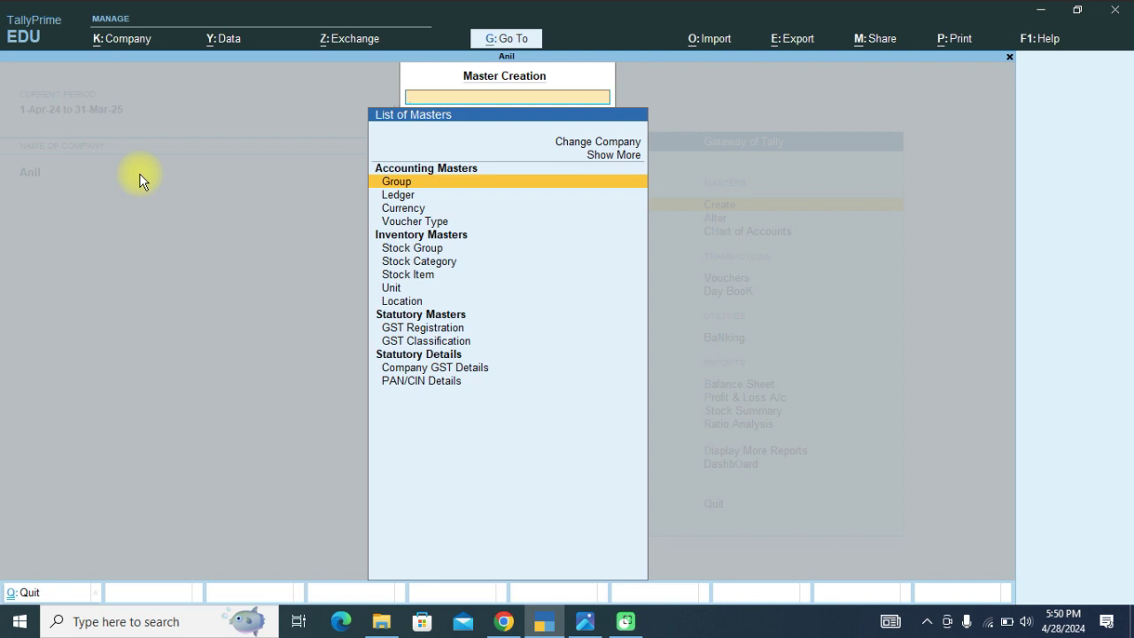
key("Up")
key("Up")
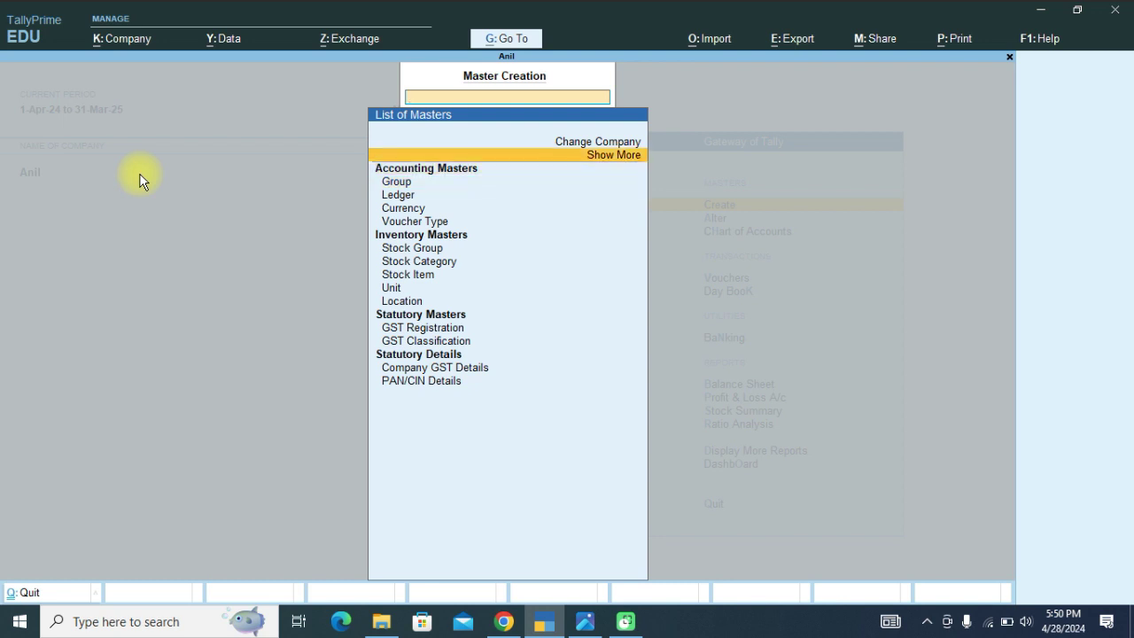
key("Return")
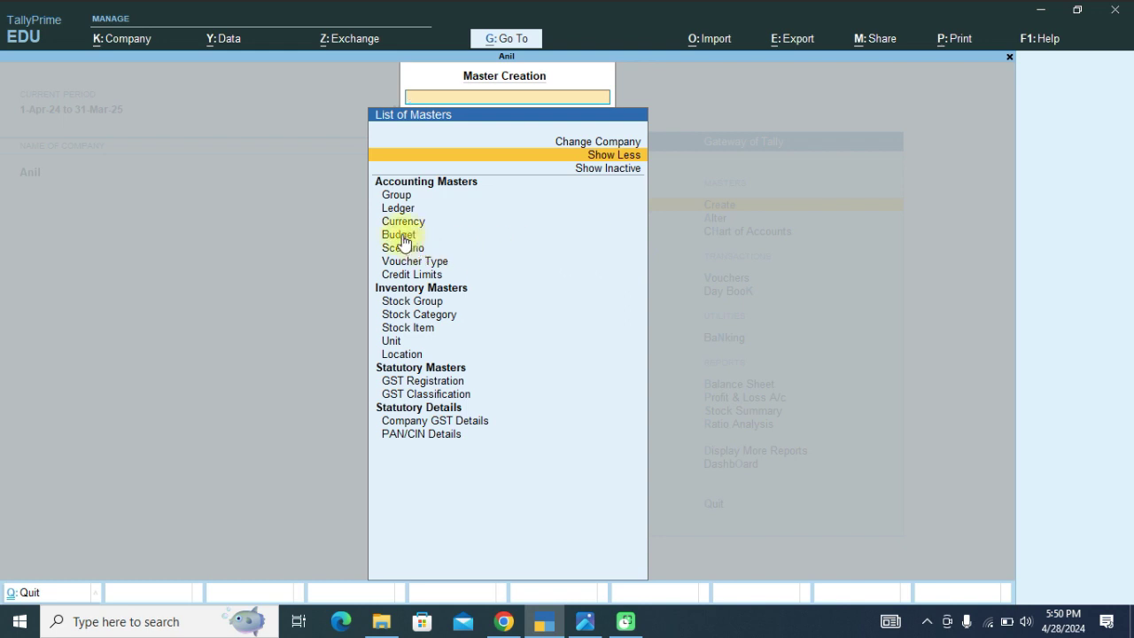
key("Down")
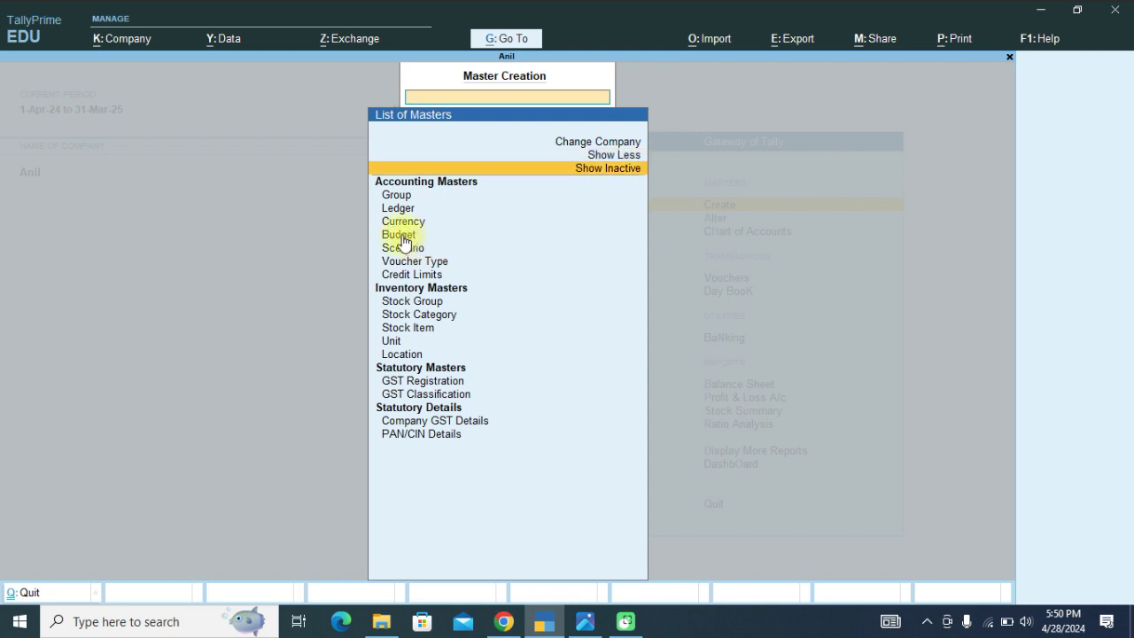
key("Return")
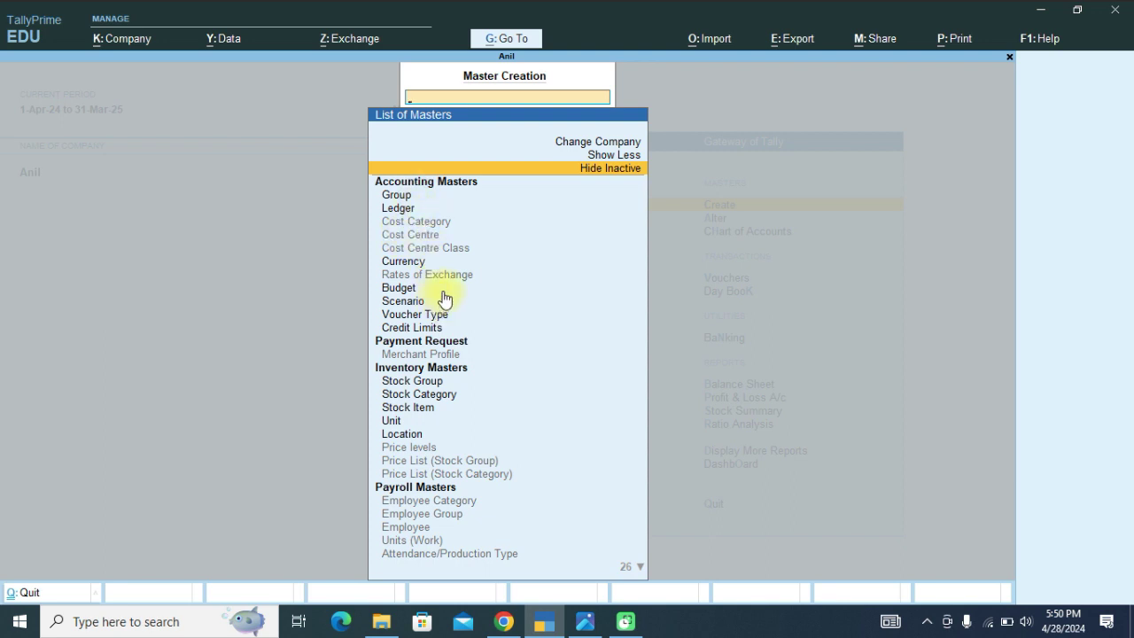
key("Down")
key("Down")
key("Down")
key("Down")
key("Down")
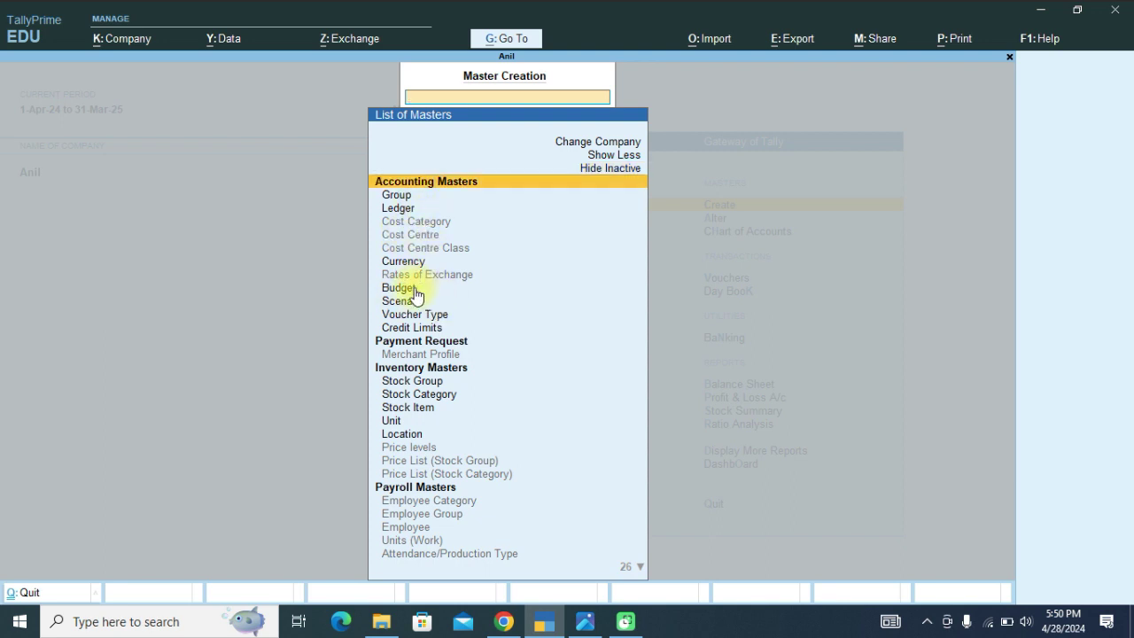
key("Down")
key("Down")
key("Down")
key("Down")
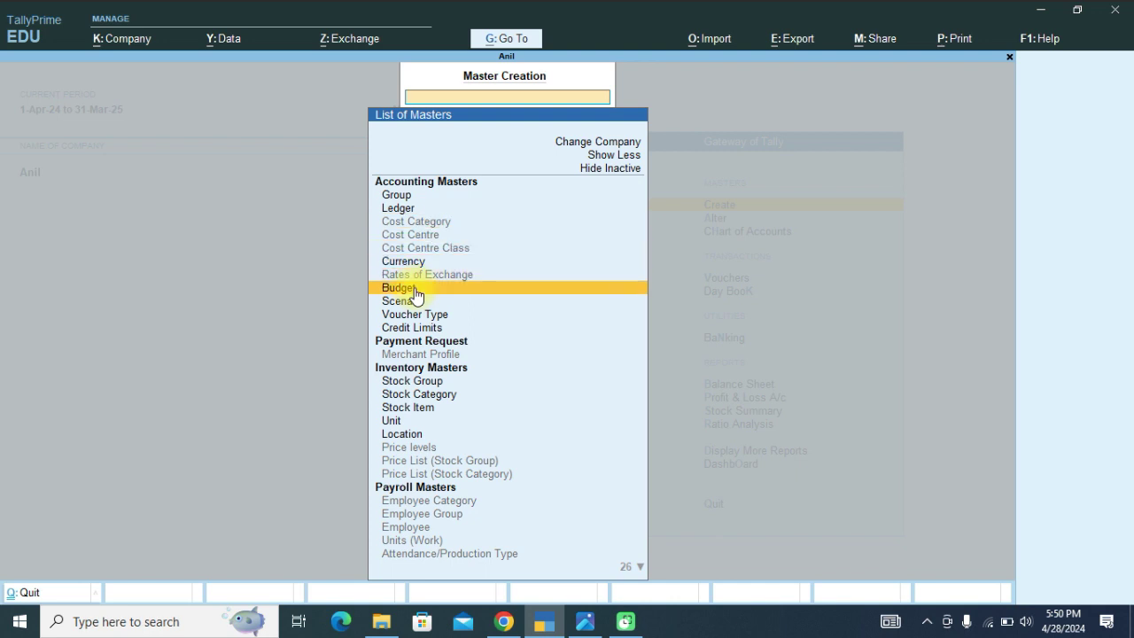
left_click(414, 289)
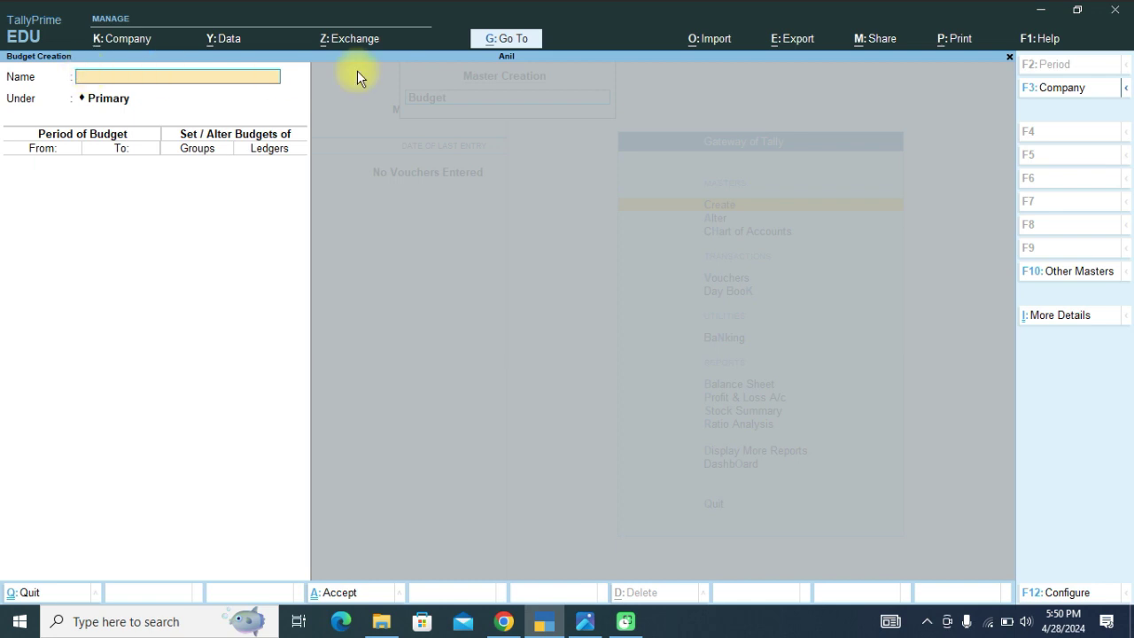
Name the budget APRIL MONTH under Primary and enter a period from 01-04 to 30-04
type("APRIL MONTH")
key("Return")
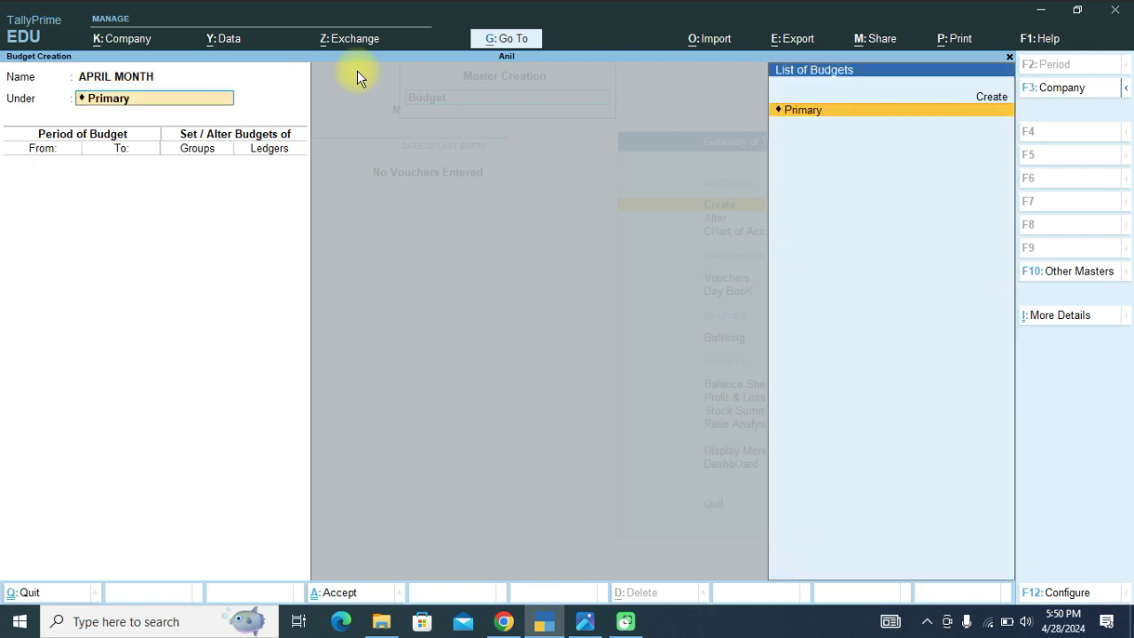
key("Return")
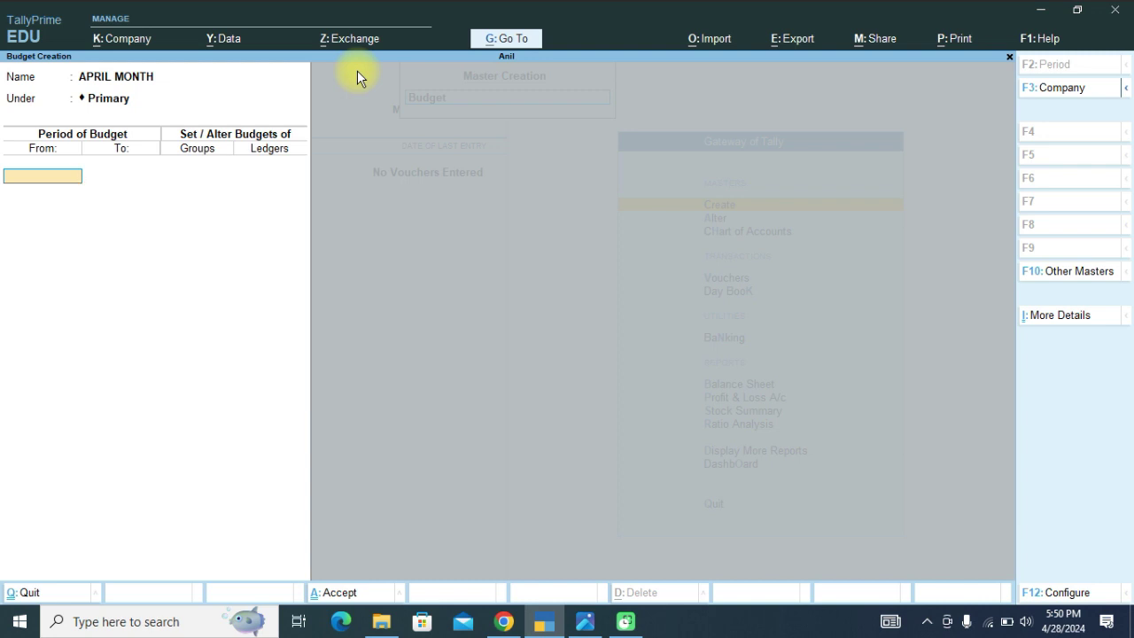
type("01-04")
key("Return")
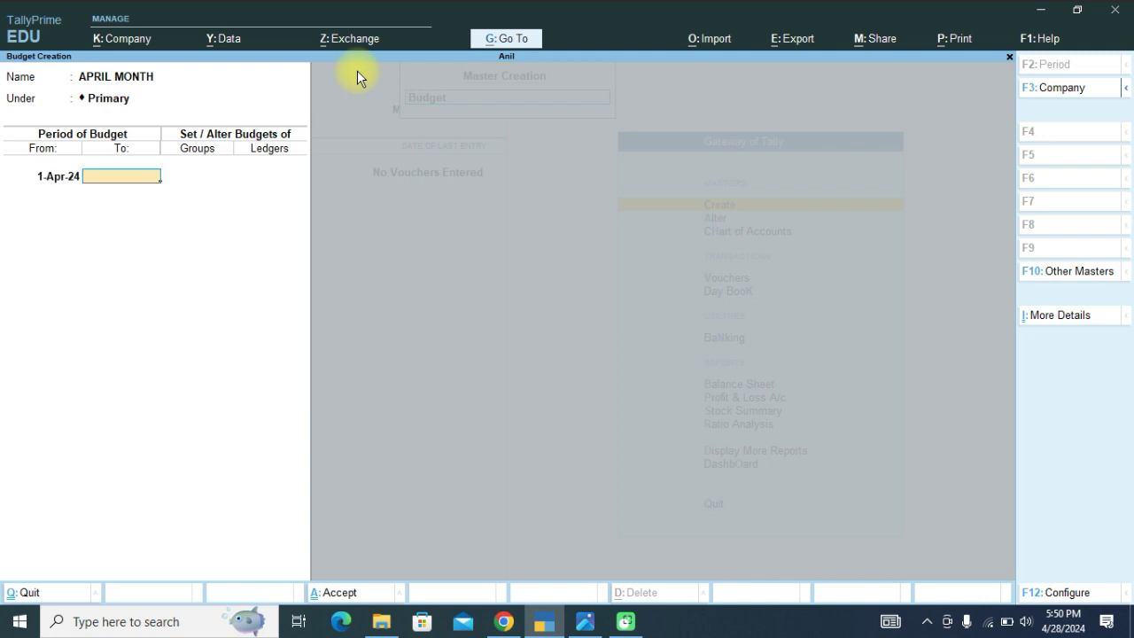
type("30-04")
Clear the budget's end date and rename the budget MAY MONTH, keeping it under Primary
key("BackSpace")
key("BackSpace")
key("BackSpace")
key("BackSpace")
key("BackSpace")
key("BackSpace")
key("BackSpace")
key("BackSpace")
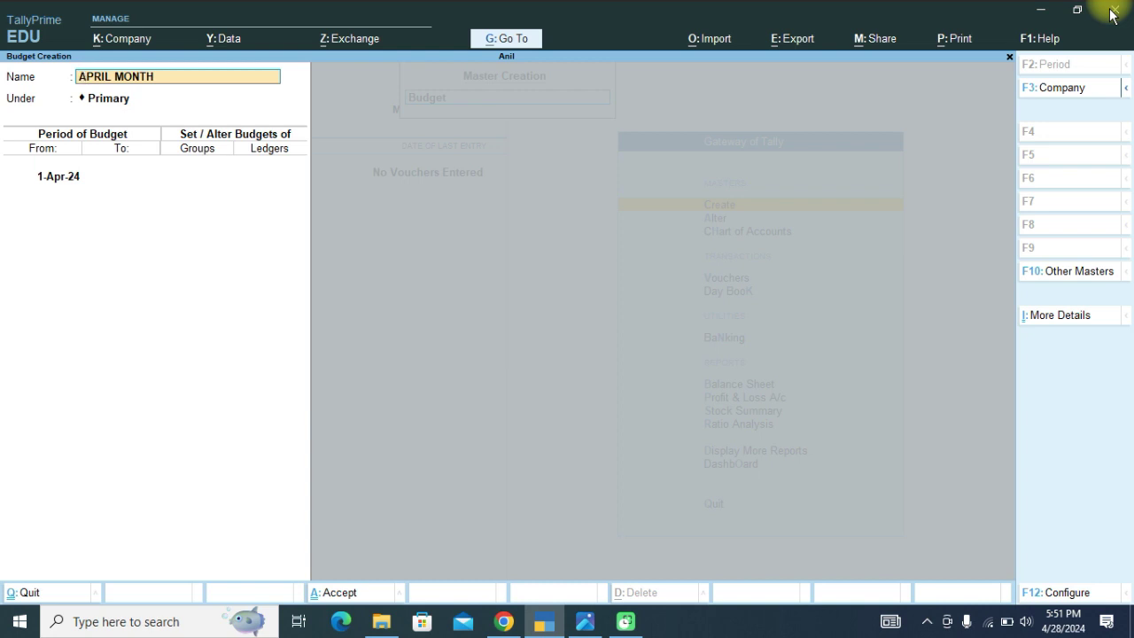
key("Delete")
key("Delete")
key("Delete")
key("Delete")
key("Delete")
key("Delete")
type("MAY MONTH")
key("Return")
key("Return")
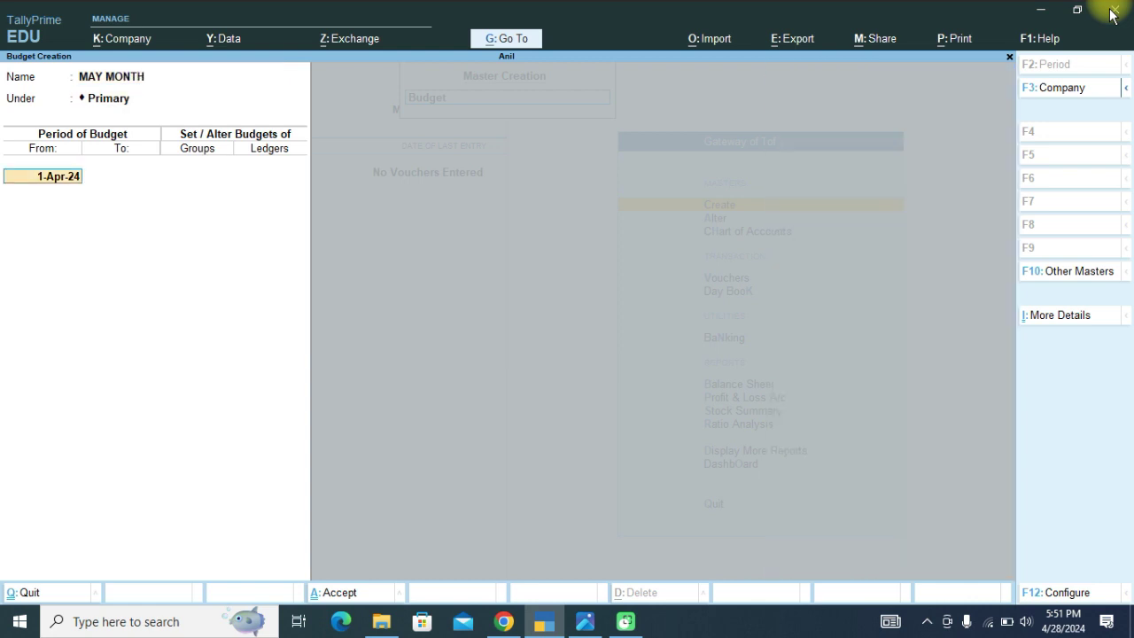
Enter the budget period 1-May-24 to 31-May-24 and leave the budget creation form without saving
type("01-05")
key("Return")
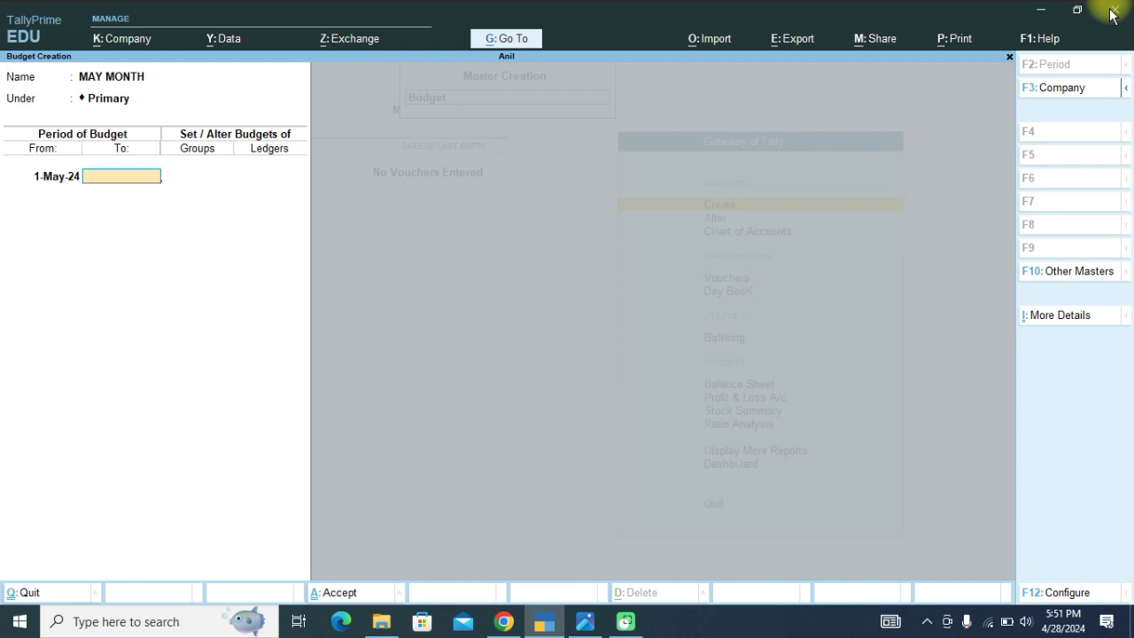
type("31-5")
key("Return")
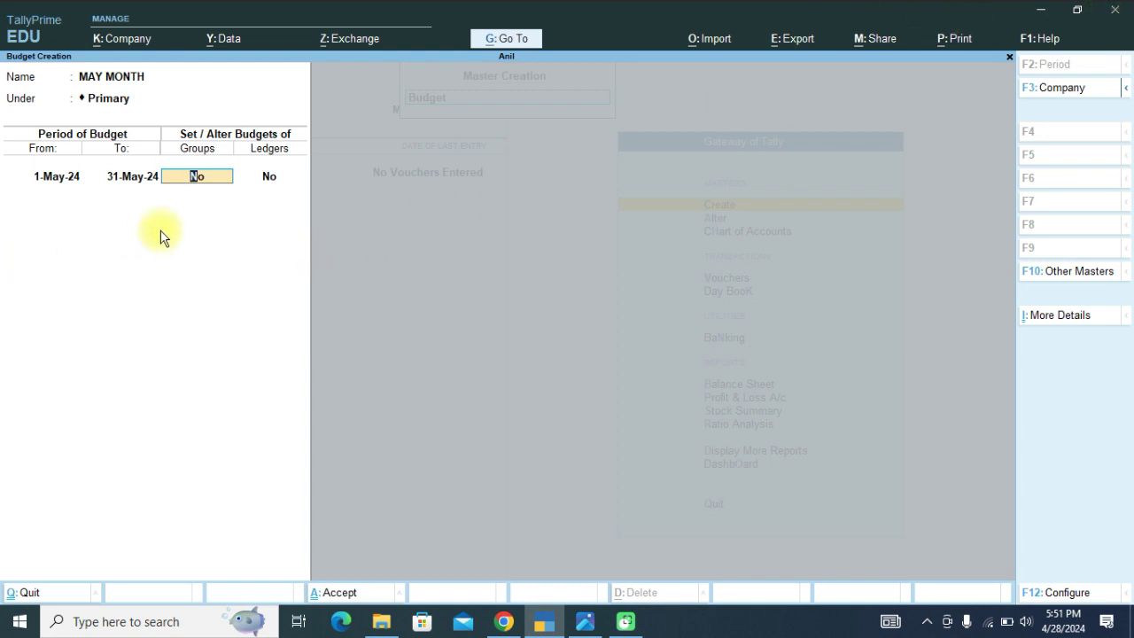
key("BackSpace")
key("Escape")
key("Escape")
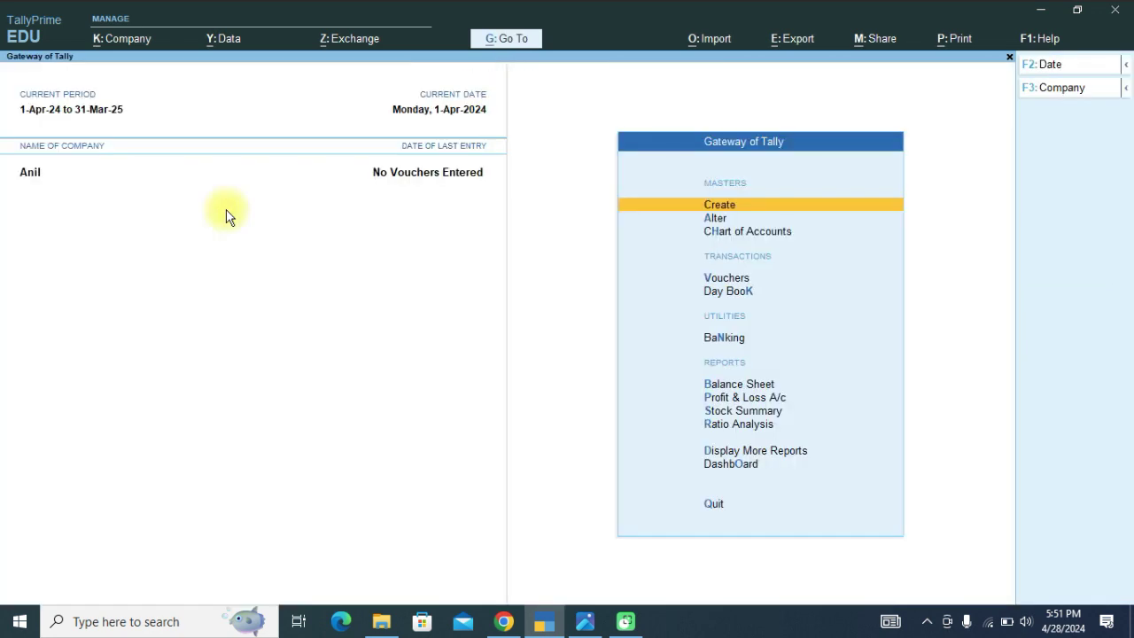
Start a new ledger named STAFF with no alias
key("Return")
key("Down")
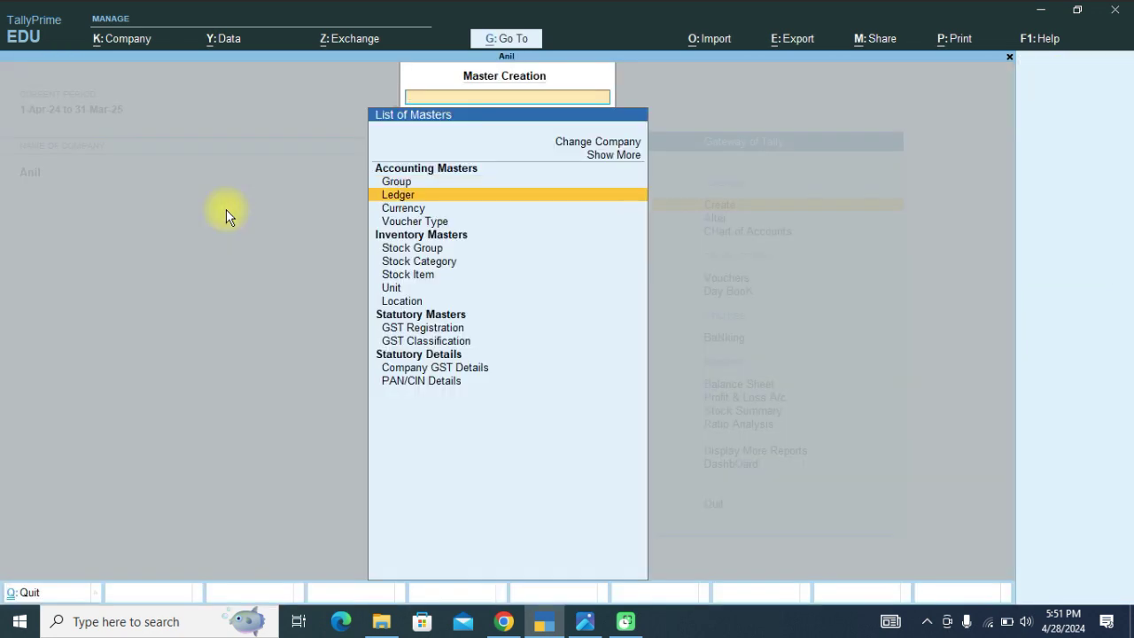
key("Return")
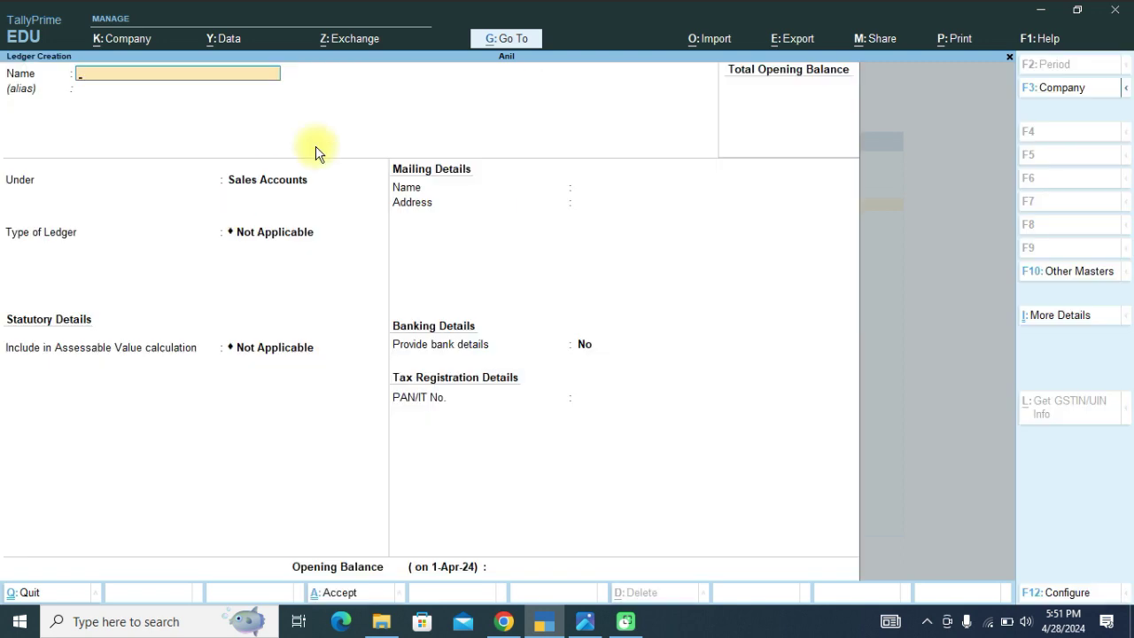
type("STAFF")
key("Return")
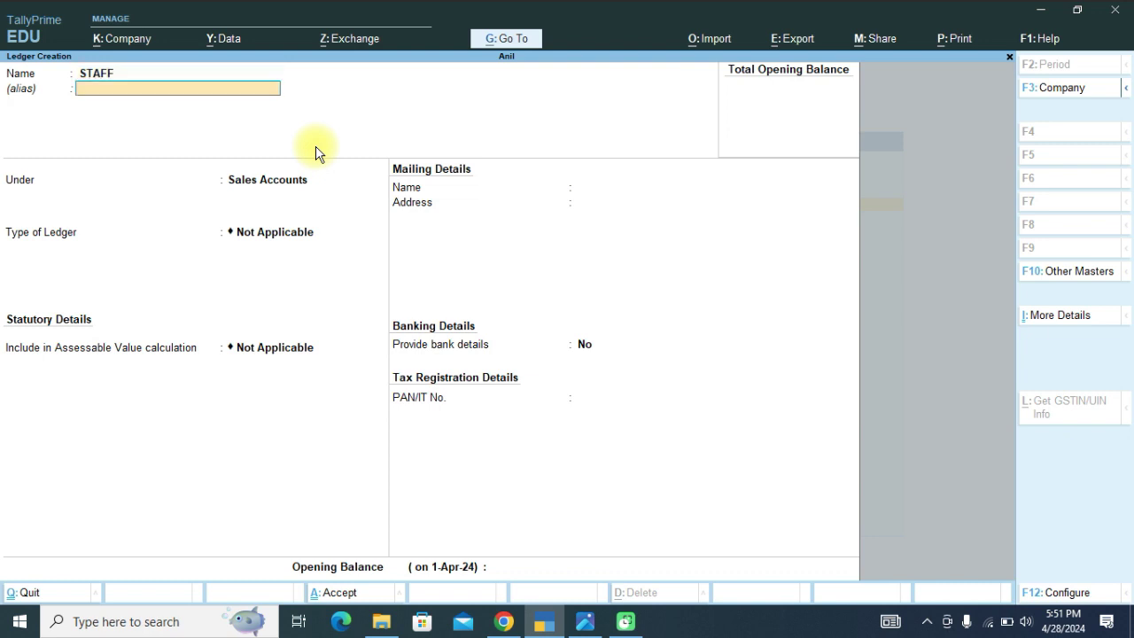
key("Return")
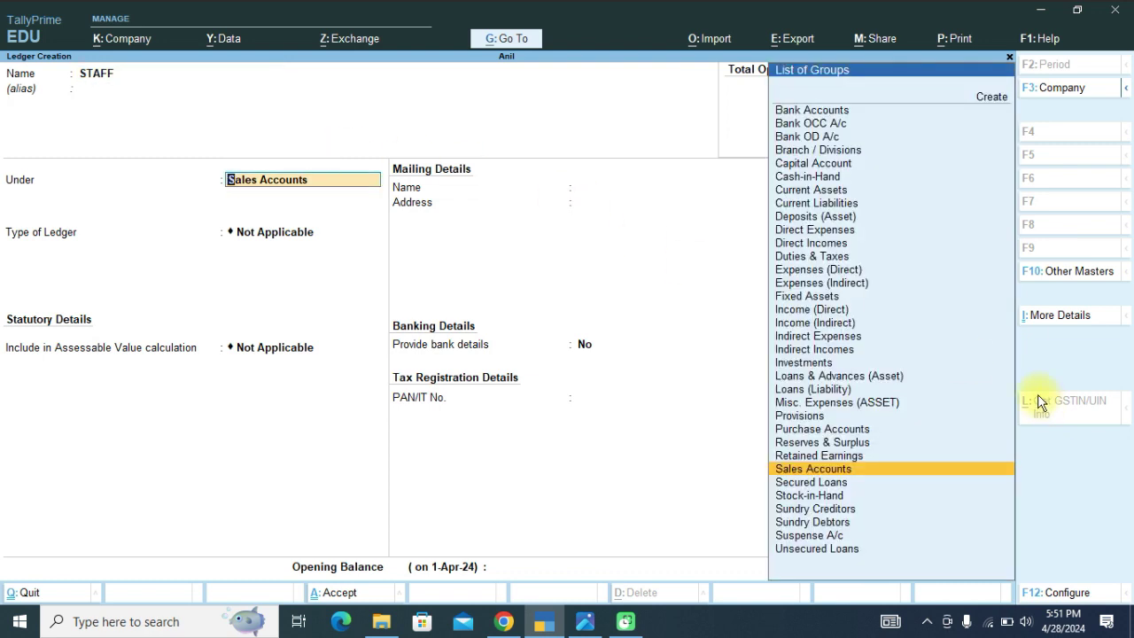
Place the STAFF ledger under Indirect Expenses with ledger type Not Applicable and save it
key("Up")
key("Up")
key("Up")
key("Up")
key("Up")
key("Up")
key("Up")
key("Up")
key("Up")
key("Up")
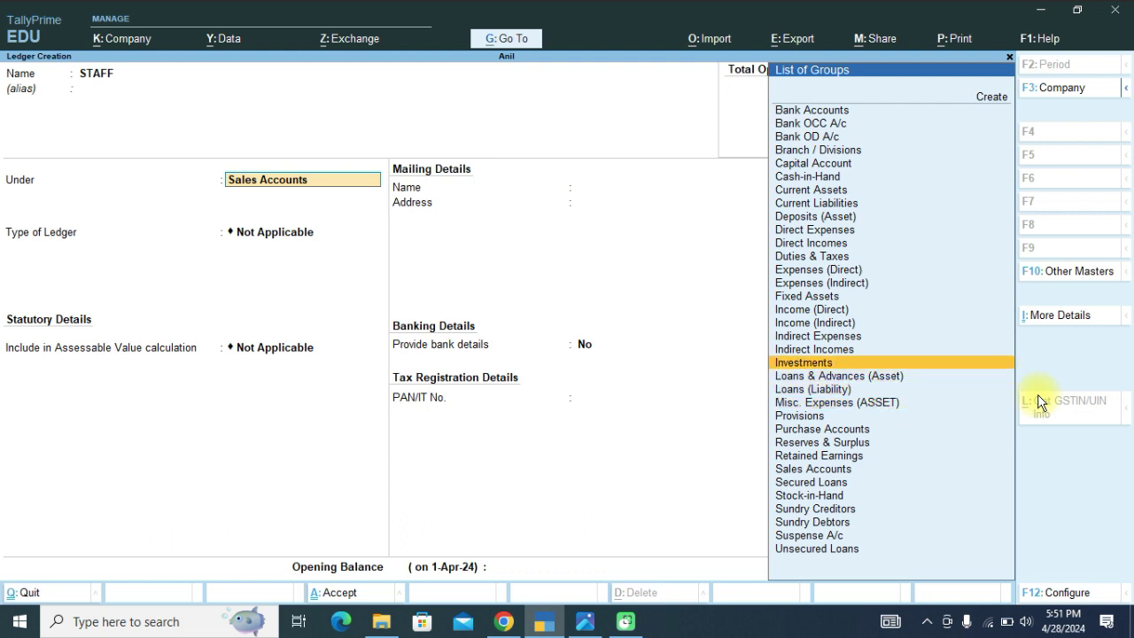
key("Return")
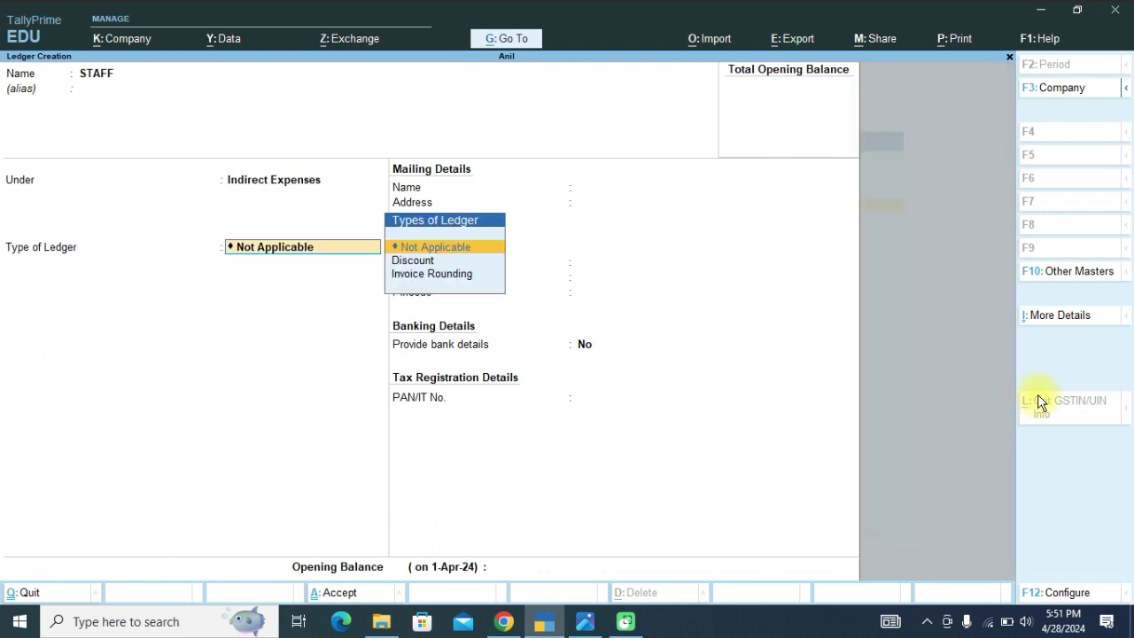
key("Return")
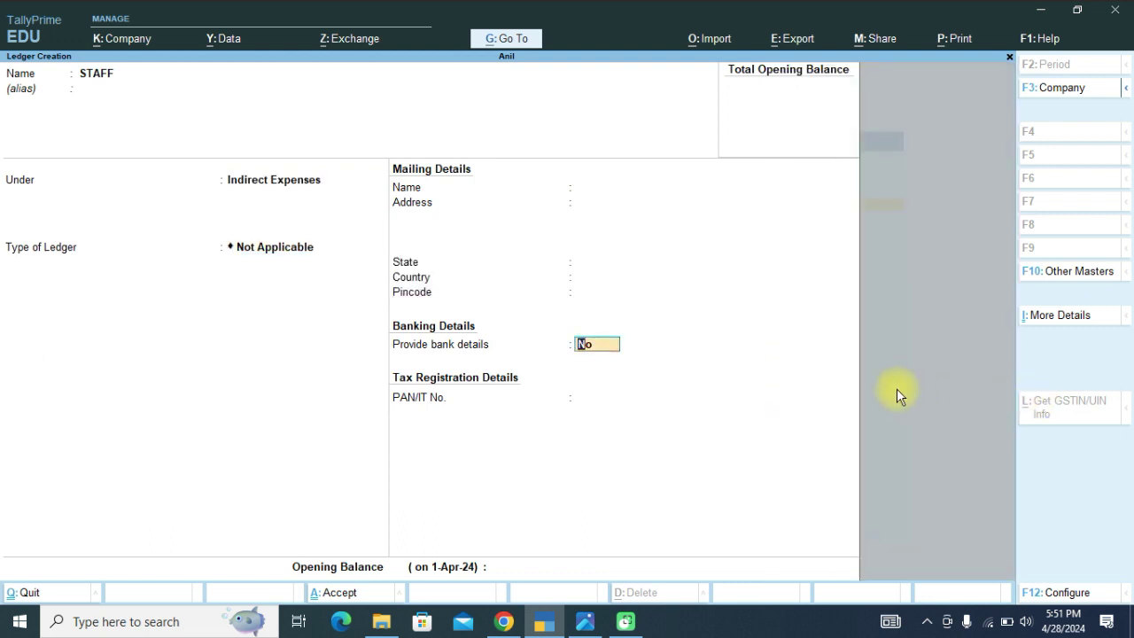
key("ctrl+a")
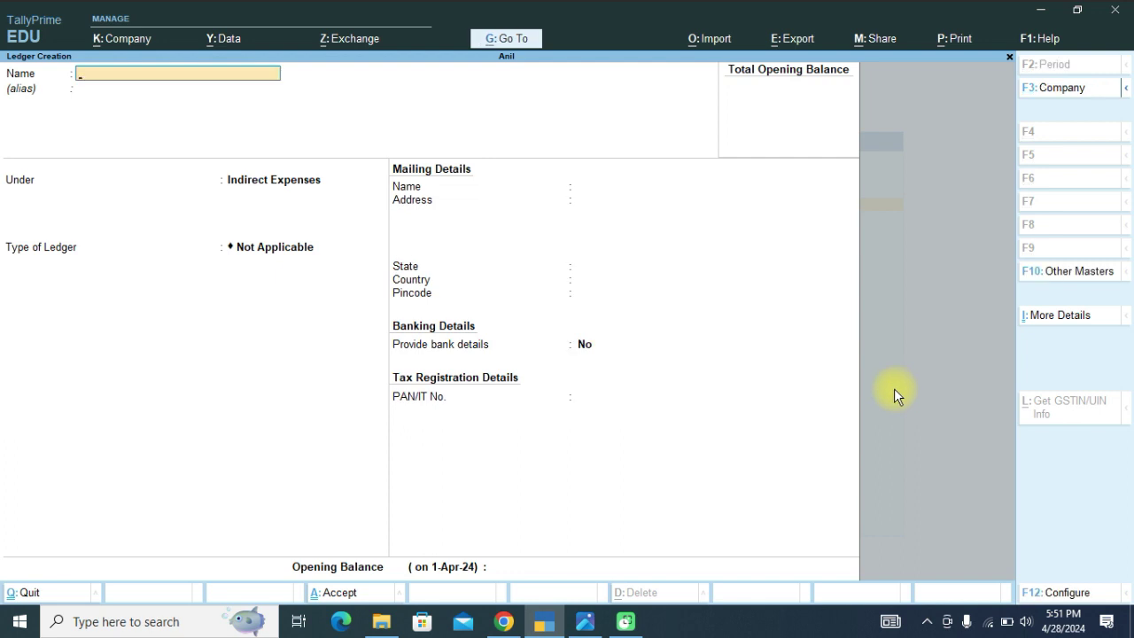
Create a ledger named MENEGMENT under Indirect Expenses and save it
type("MENEGMENT")
key("Return")
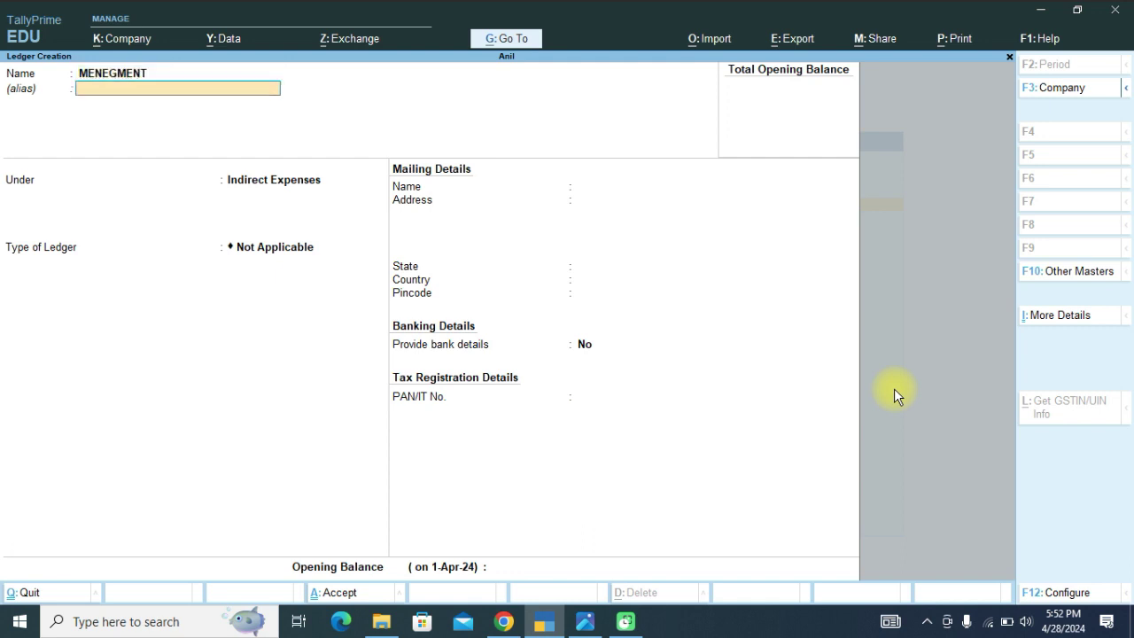
key("Return")
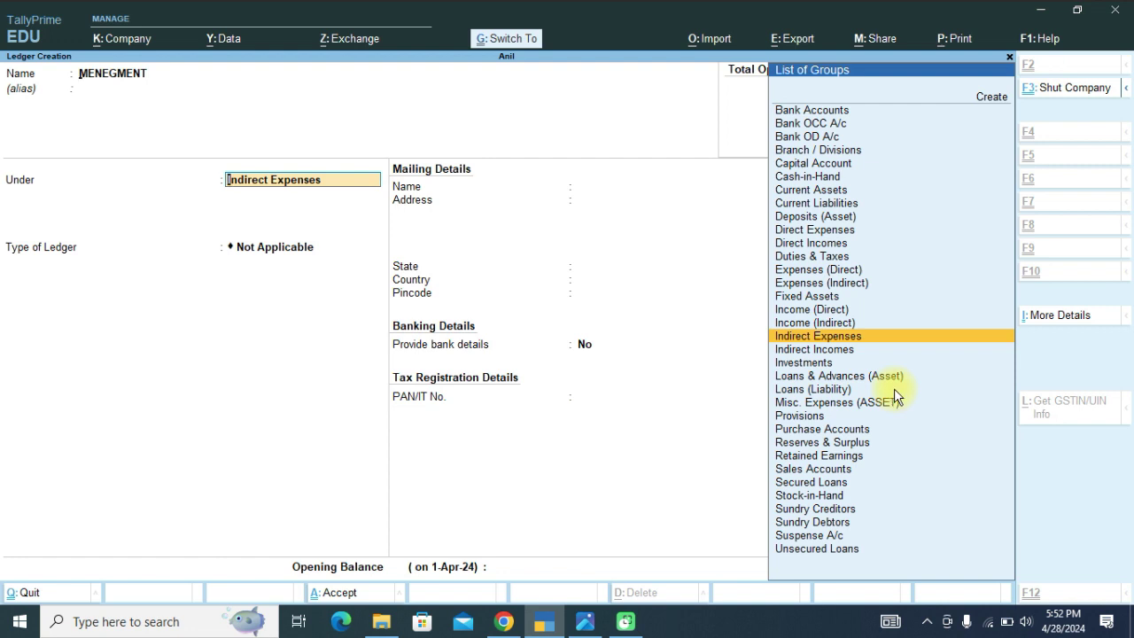
key("ctrl+a")
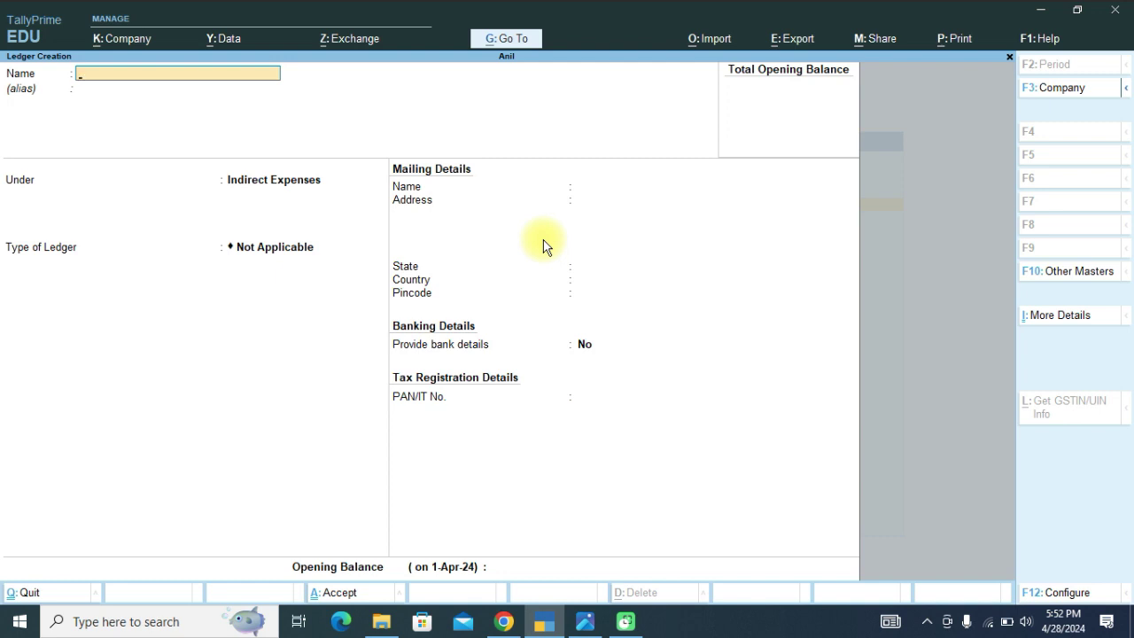
Create and save a ledger named ELECTRICIAN under Indirect Expenses, and leave ledger creation
type("ELECTRICIAN")
key("Return")
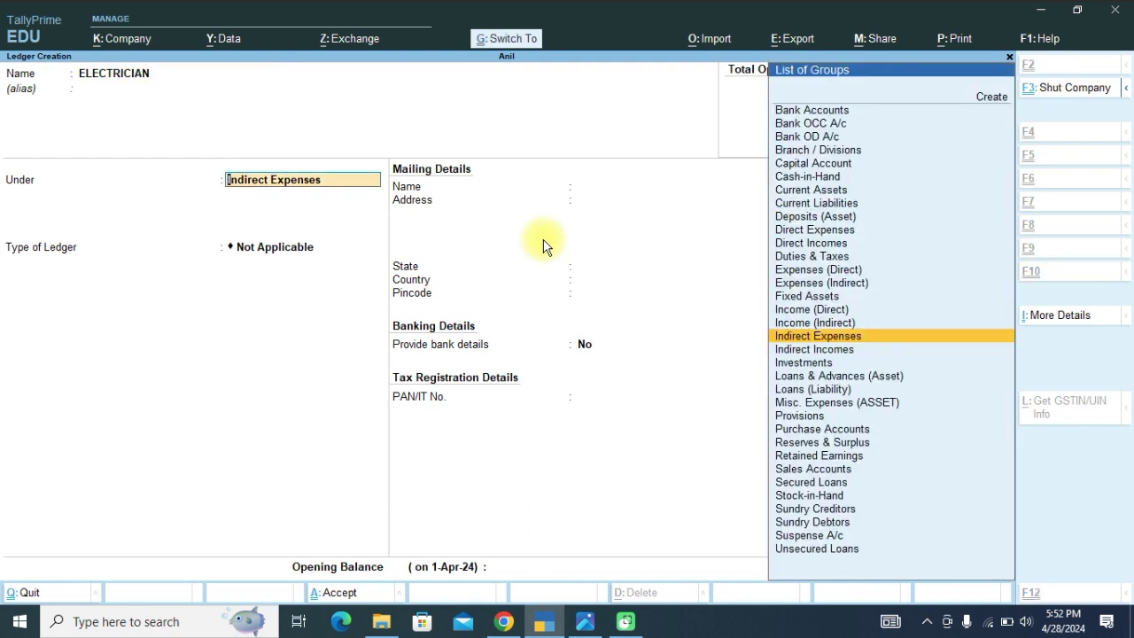
key("ctrl+a")
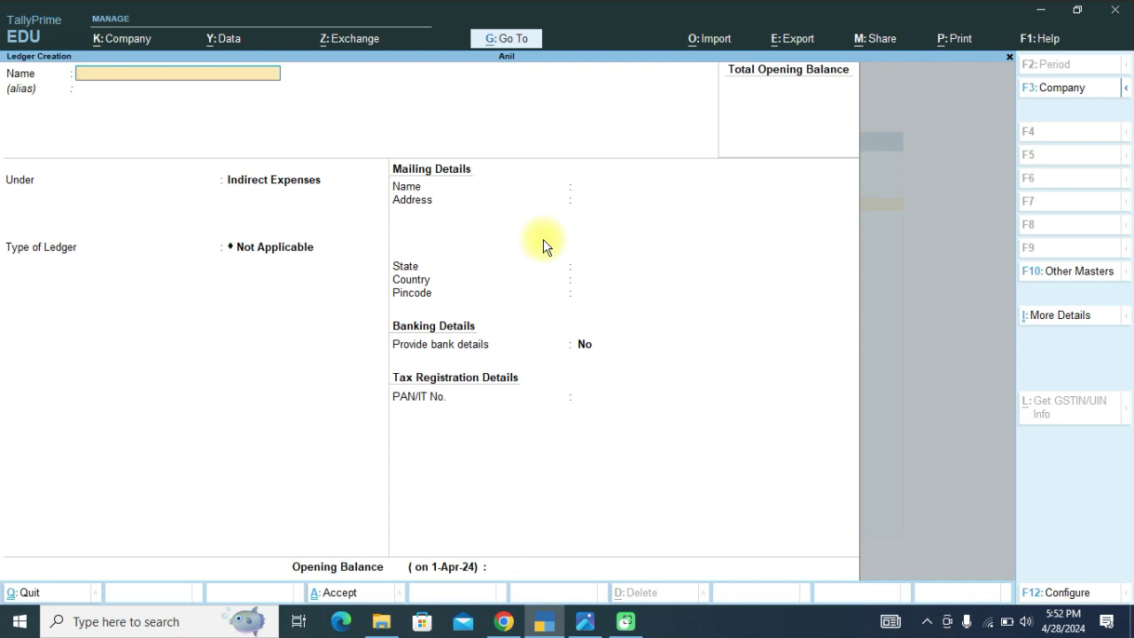
key("Escape")
key("Return")
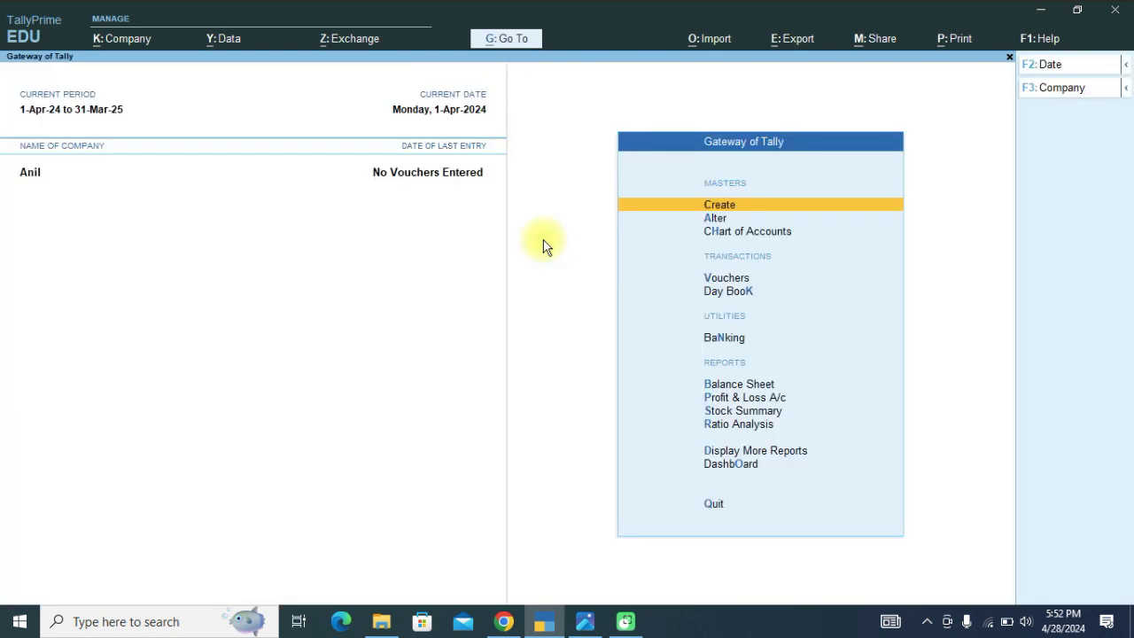
Open a blank budget creation form from the expanded list of accounting masters
key("Return")
key("Down")
key("Up")
key("Up")
key("Up")
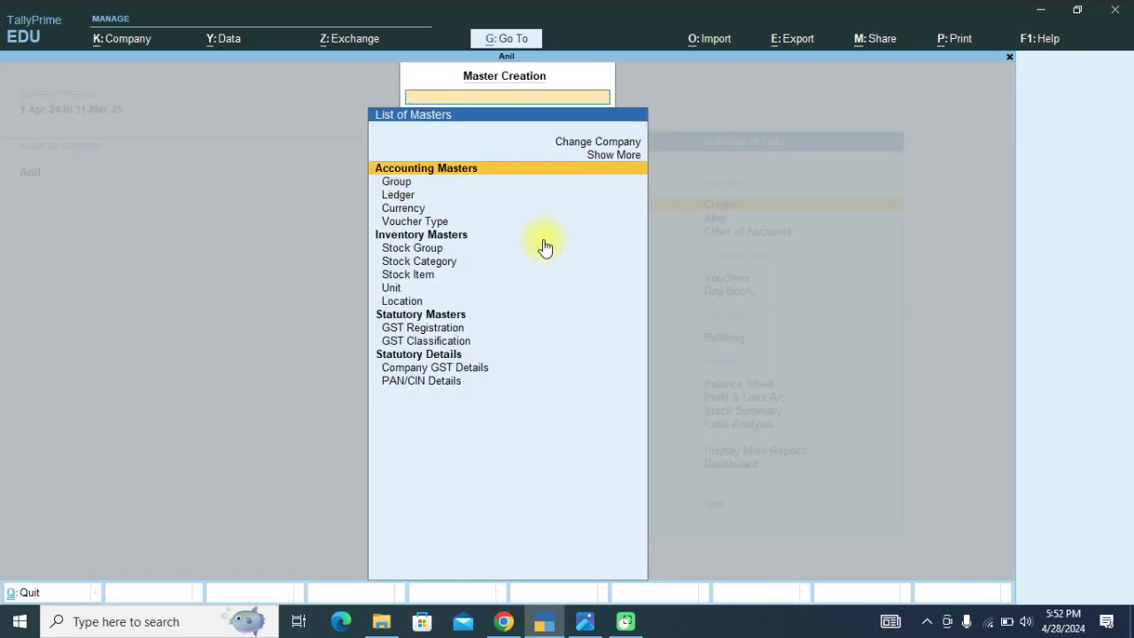
key("Return")
key("Down")
key("Down")
key("Down")
key("Down")
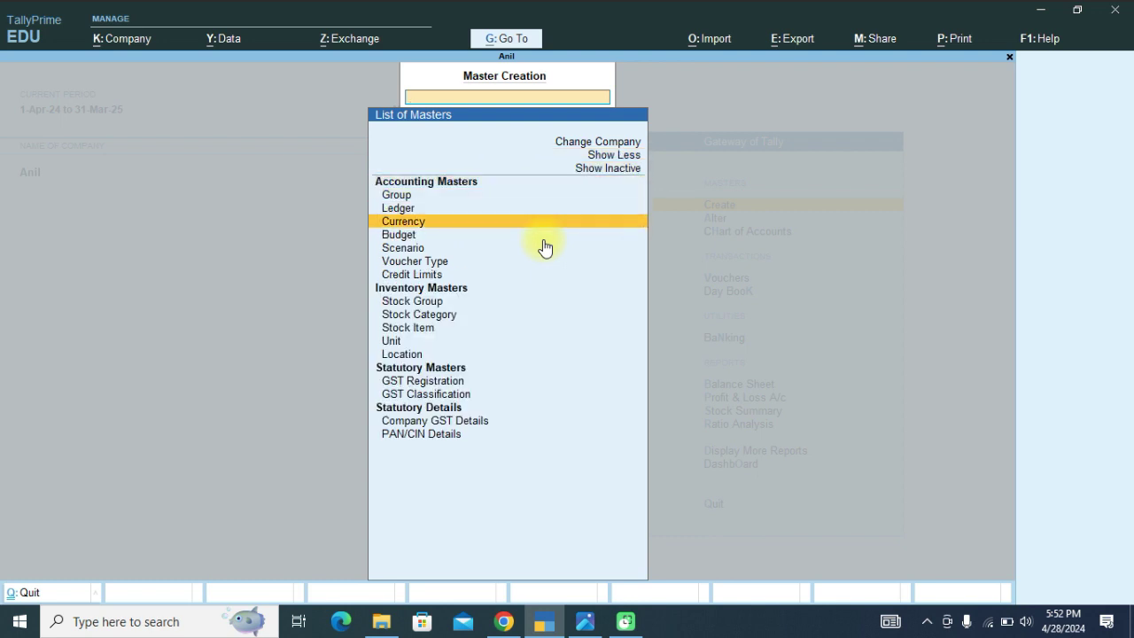
key("Down")
key("Return")
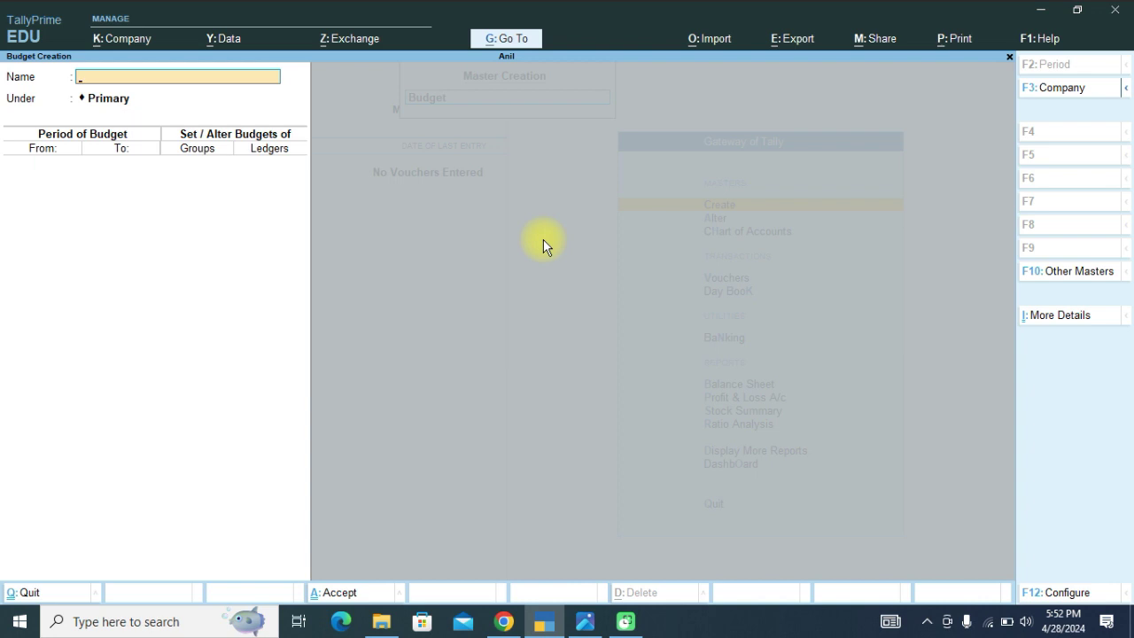
Name the new budget MAY MONTH BUDGET and keep it under Primary
type("MAY MONTH BU")
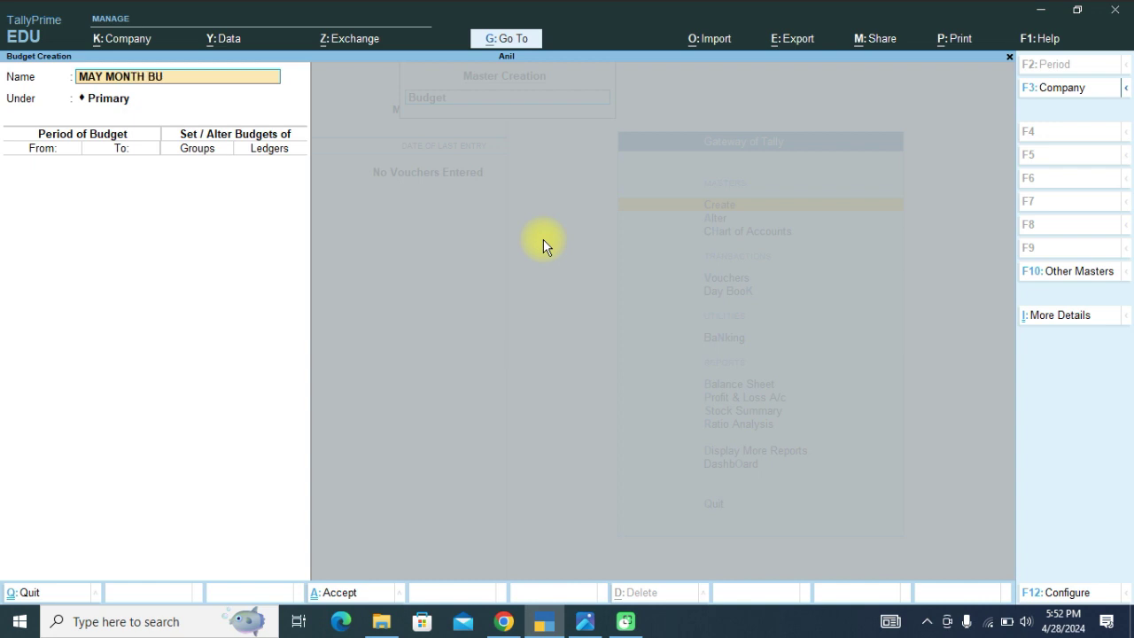
type("DG")
type("ET")
key("Return")
key("Return")
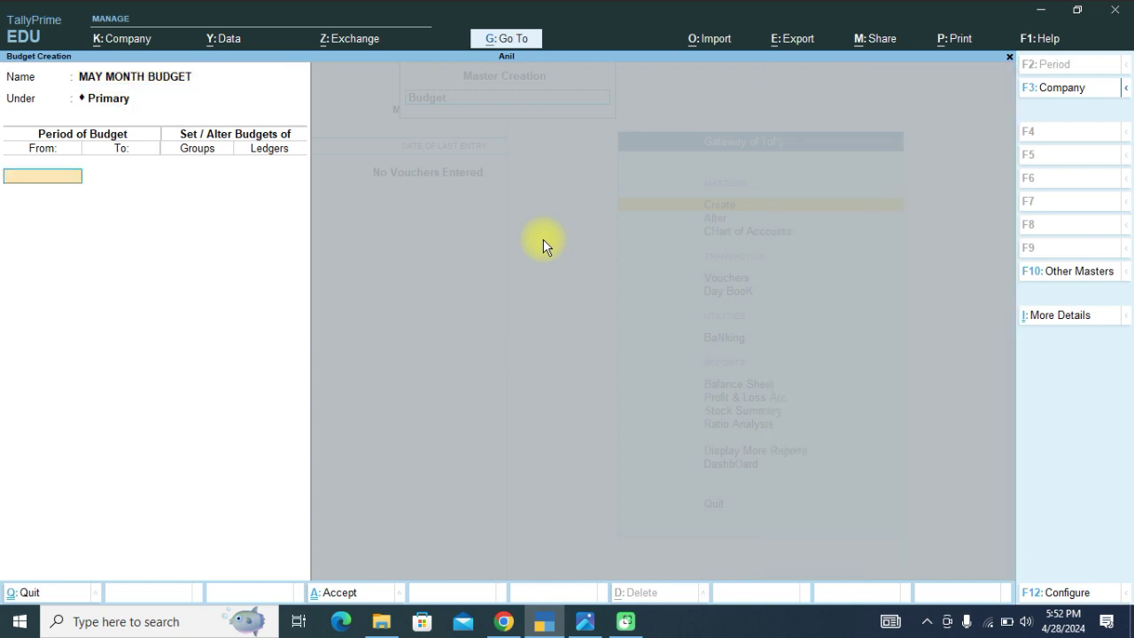
Set the budget period from 1-May-24 to 31-May-24, with group budgets No and ledger budgets Yes
type("01-05")
key("Return")
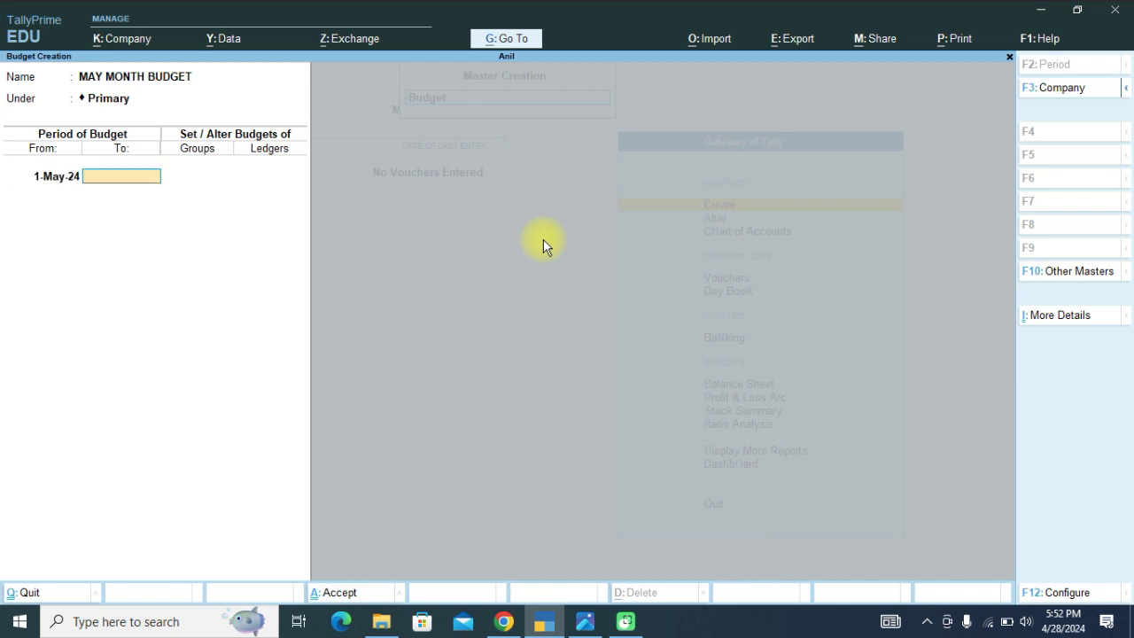
type("31-05")
key("Return")
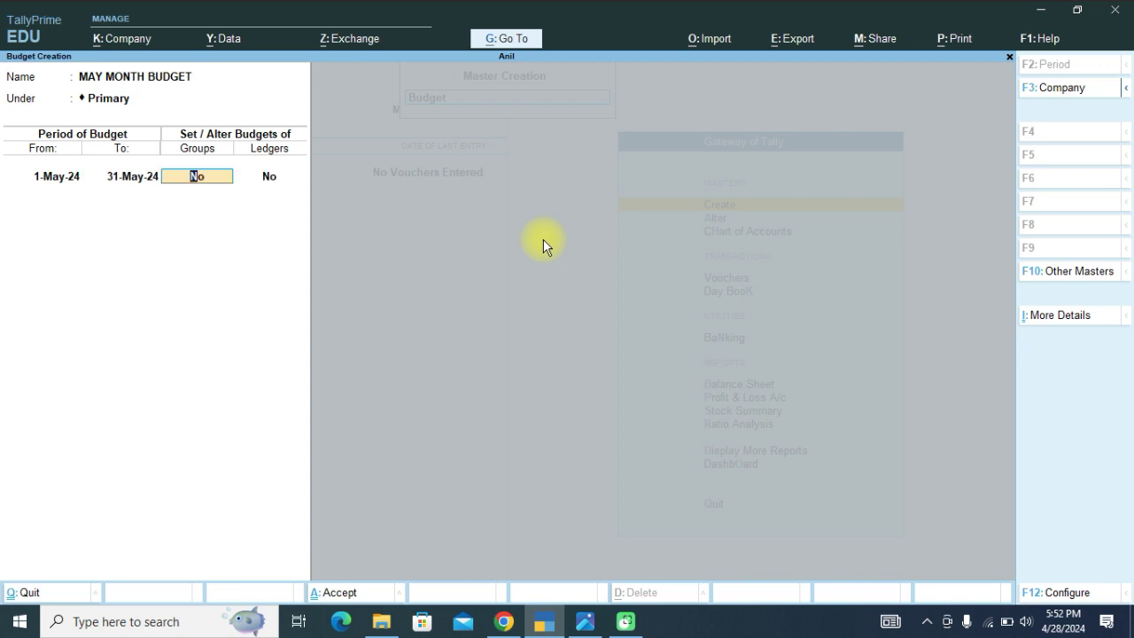
key("Return")
type("y")
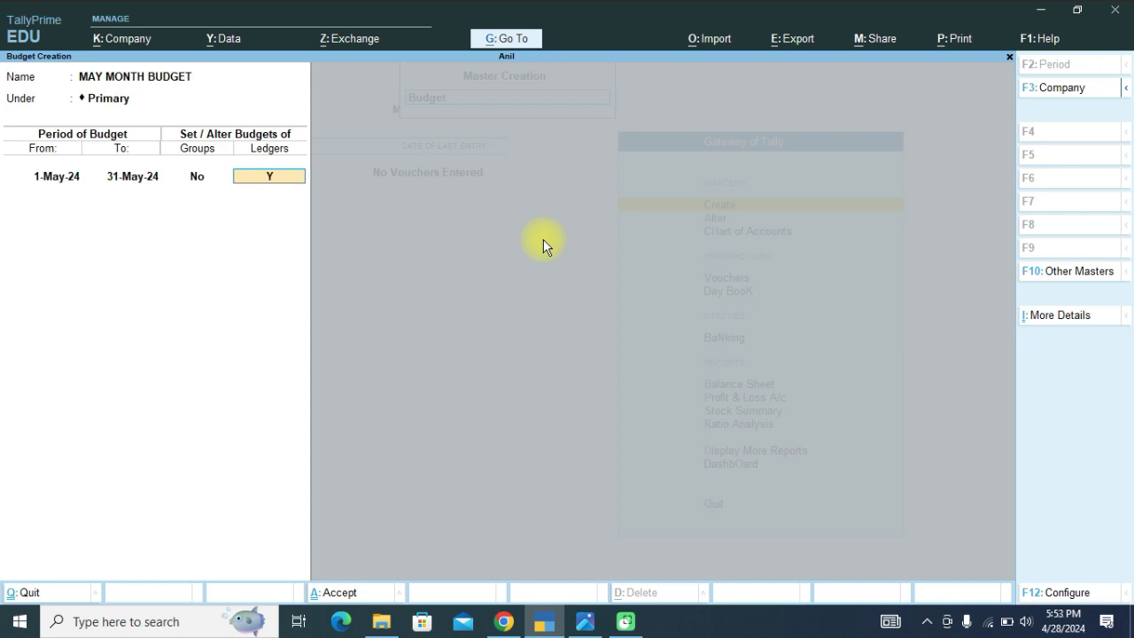
key("Return")
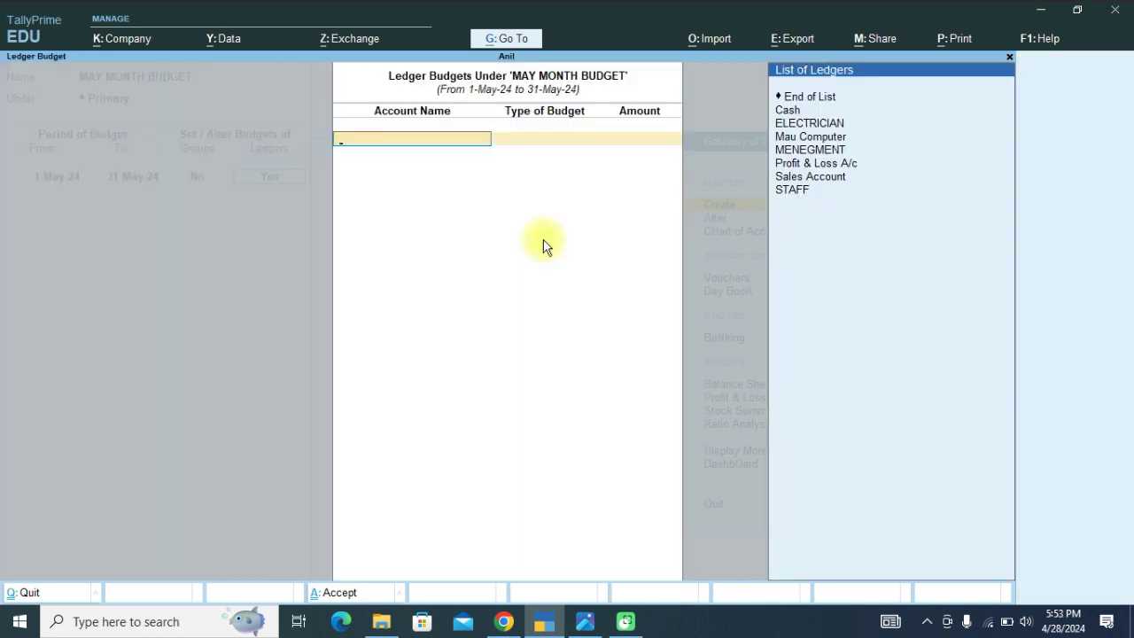
Add a ledger budget for STAFF on closing balance with an amount of 15,000
key("Down")
key("Down")
key("Down")
key("Down")
key("Down")
key("Down")
key("Down")
key("Down")
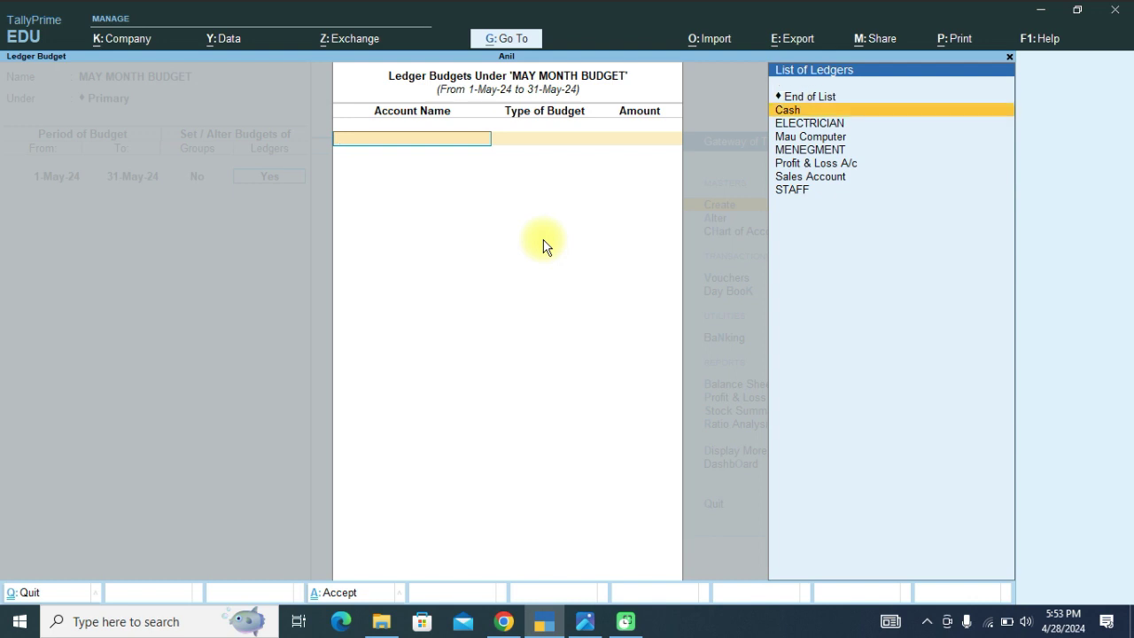
key("Return")
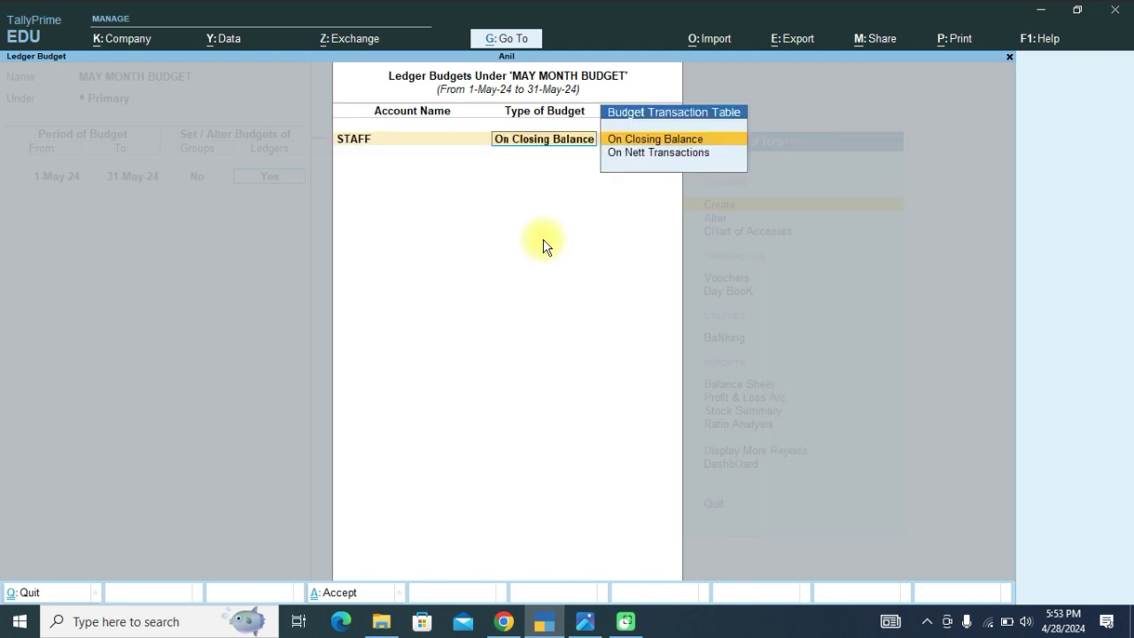
key("Return")
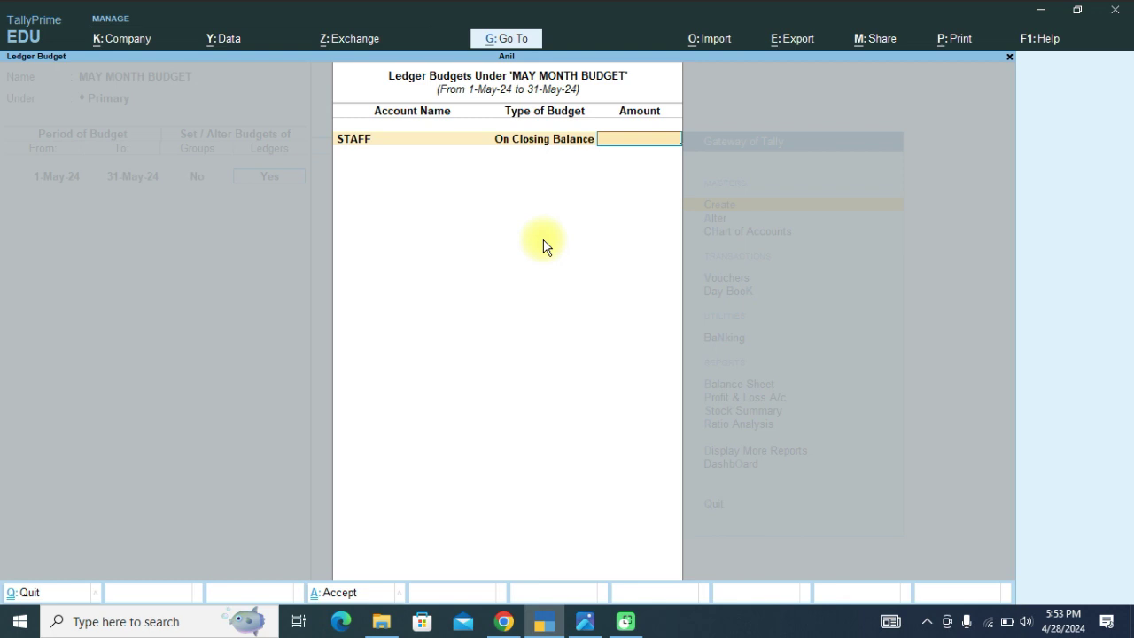
type("15000")
key("Return")
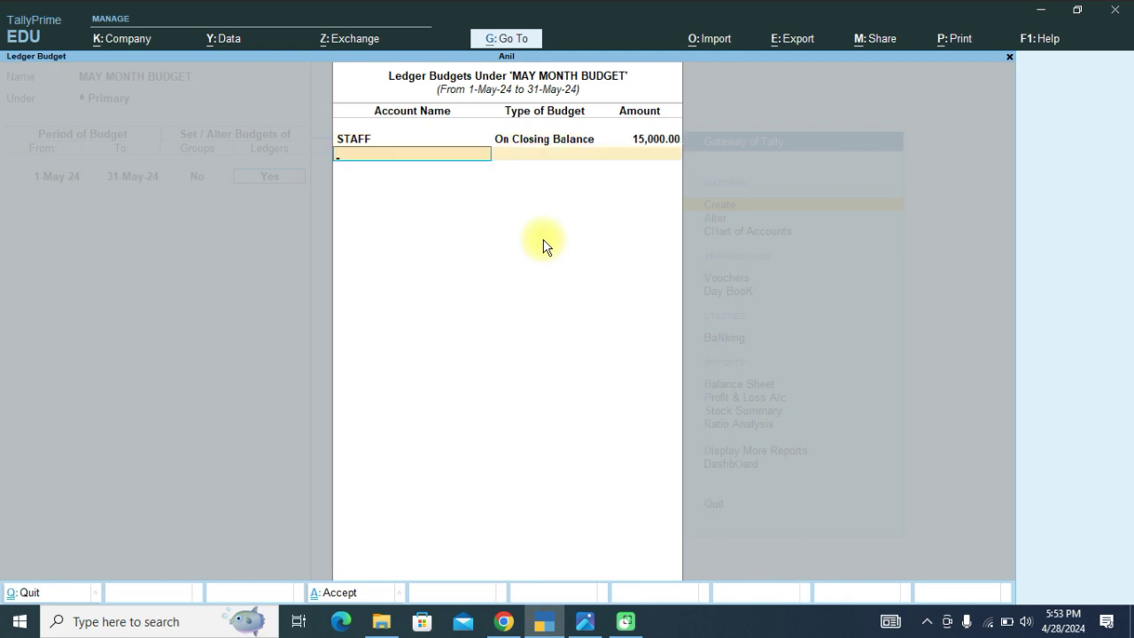
Add a ledger budget for MENEGMENT on closing balance with an amount of 5,000
key("Down")
key("Down")
key("Down")
key("Down")
key("Down")
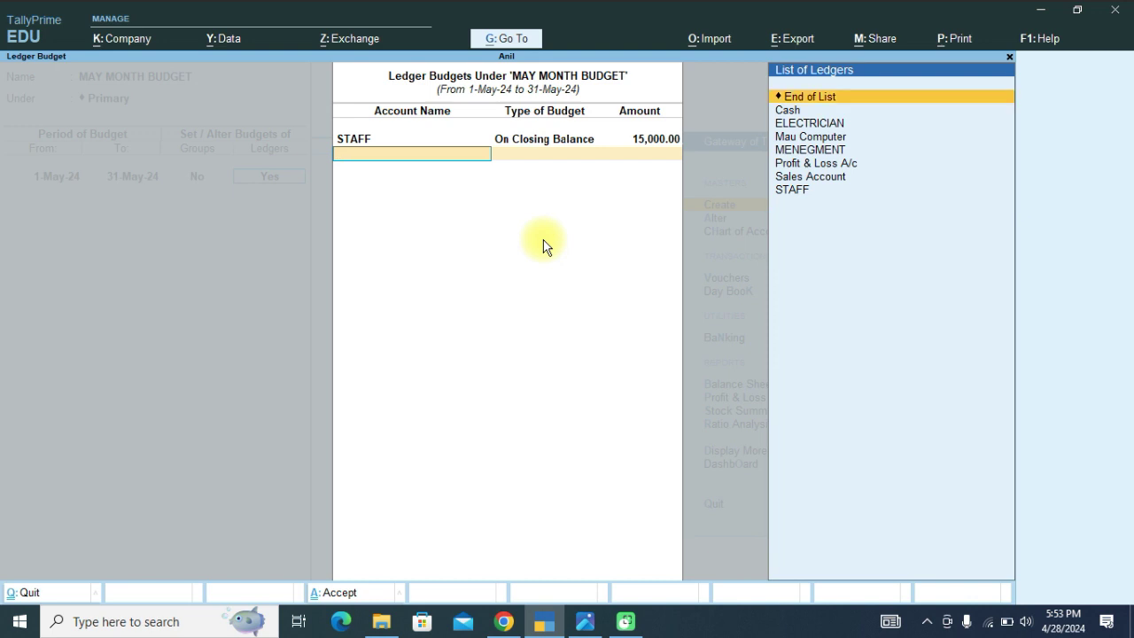
key("Return")
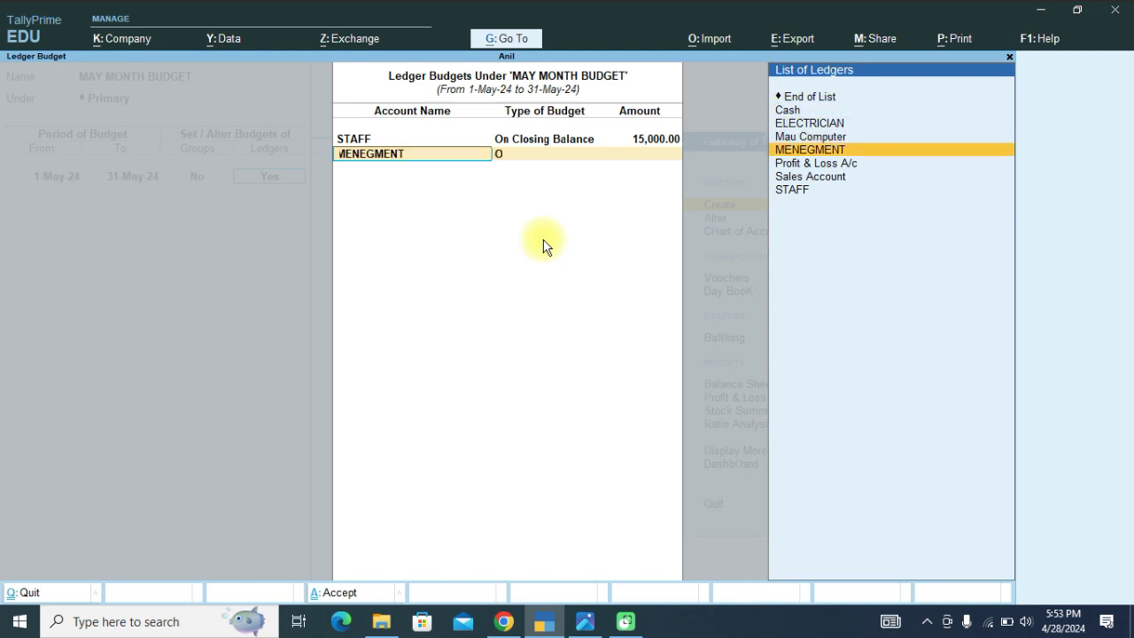
key("Return")
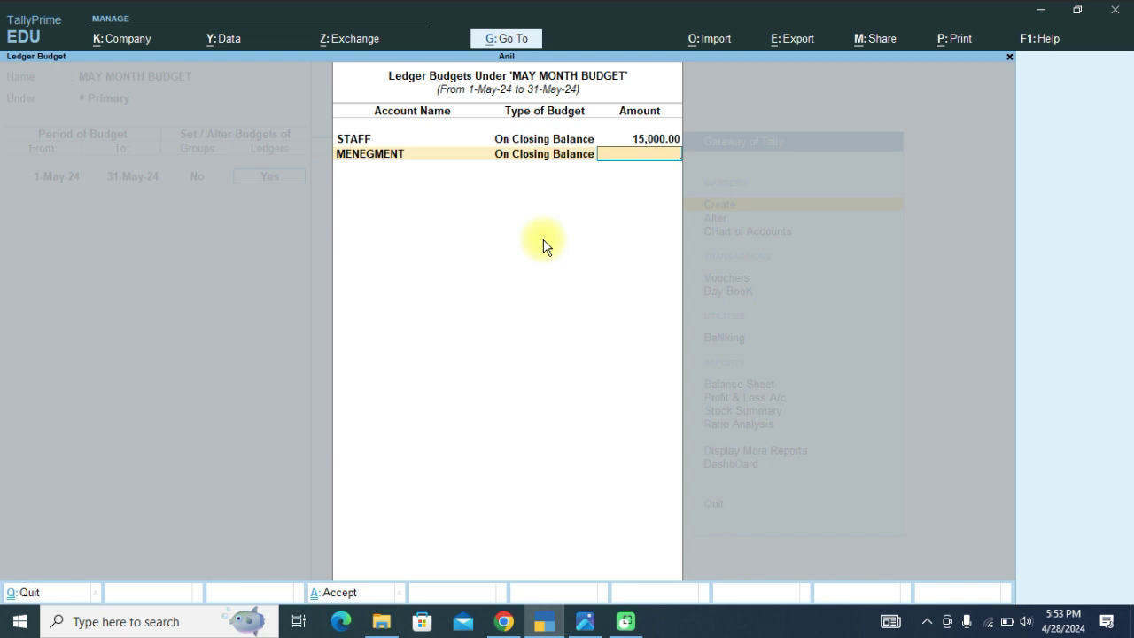
type("5000")
key("Return")
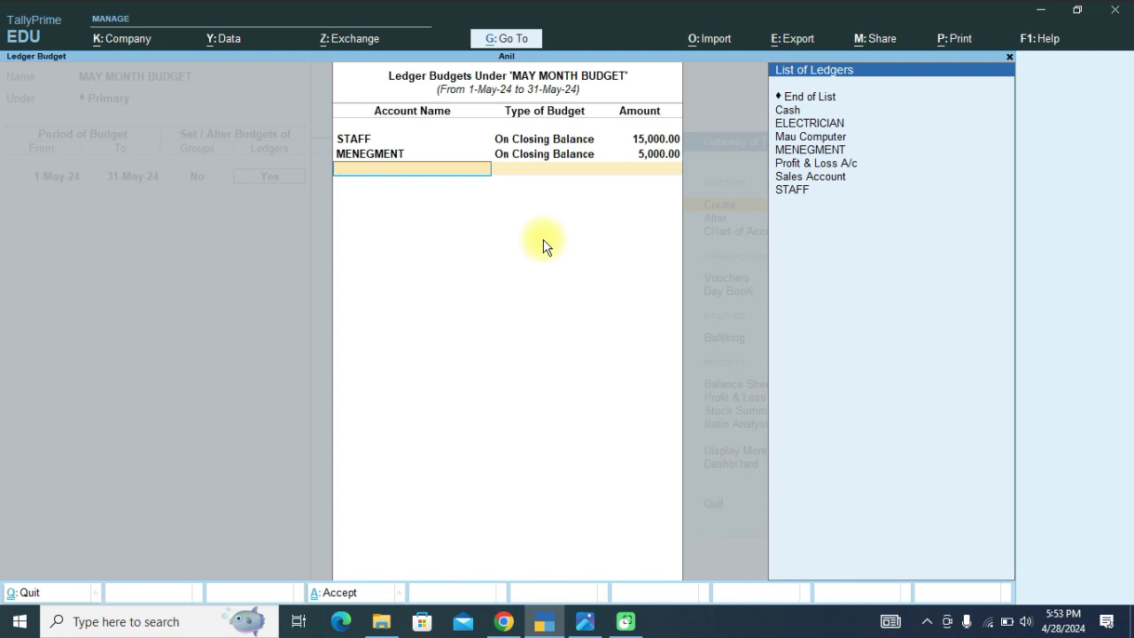
Add a ledger budget for ELECTRICIAN on closing balance with an amount of 1,500
key("Down")
key("Down")
key("Return")
type("5")
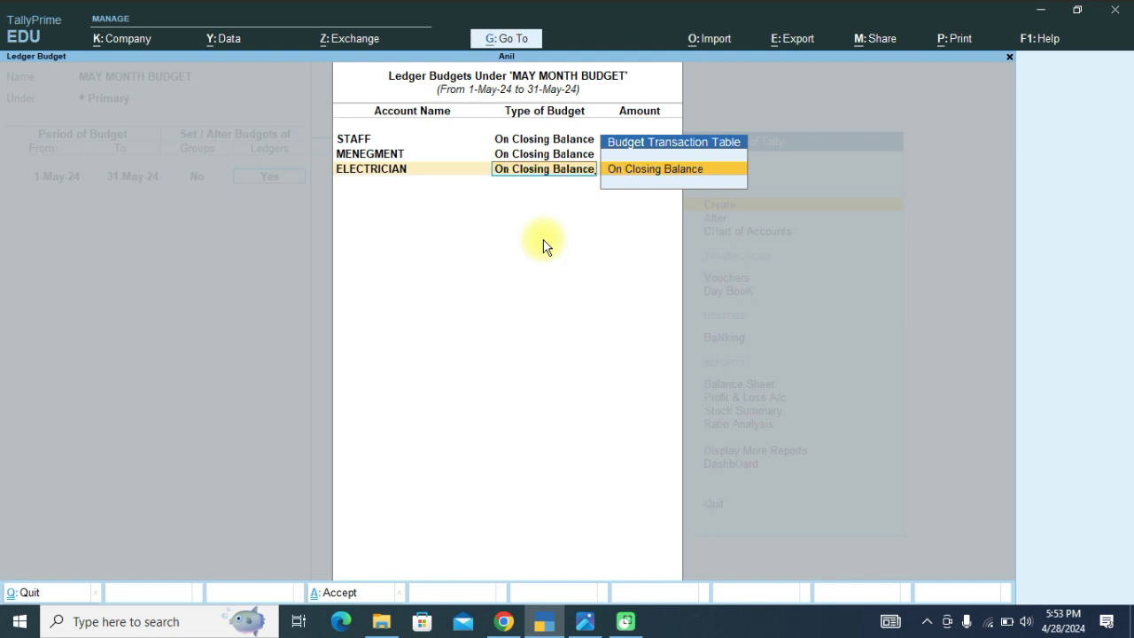
key("Return")
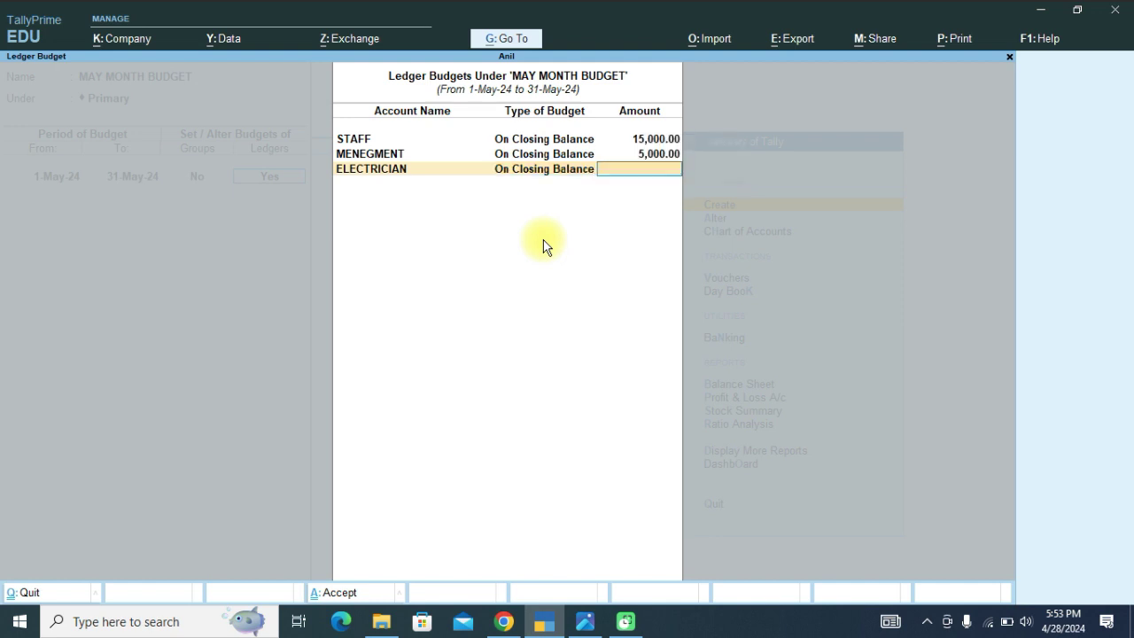
type("1500")
key("Return")
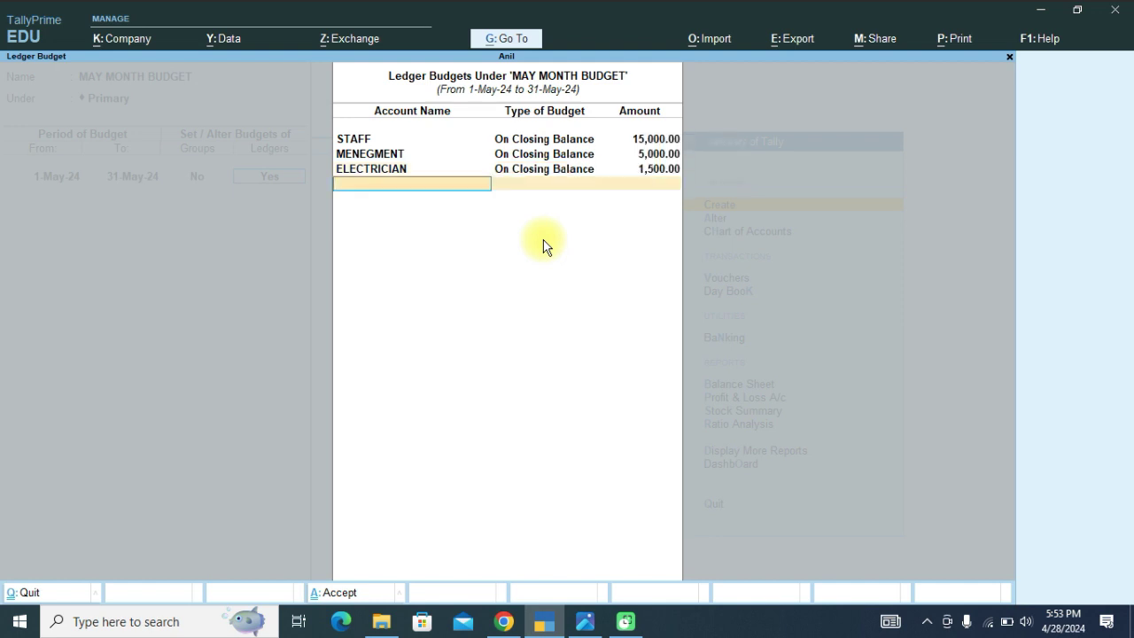
Finish the ledger budget list and save MAY MONTH BUDGET
key("Return")
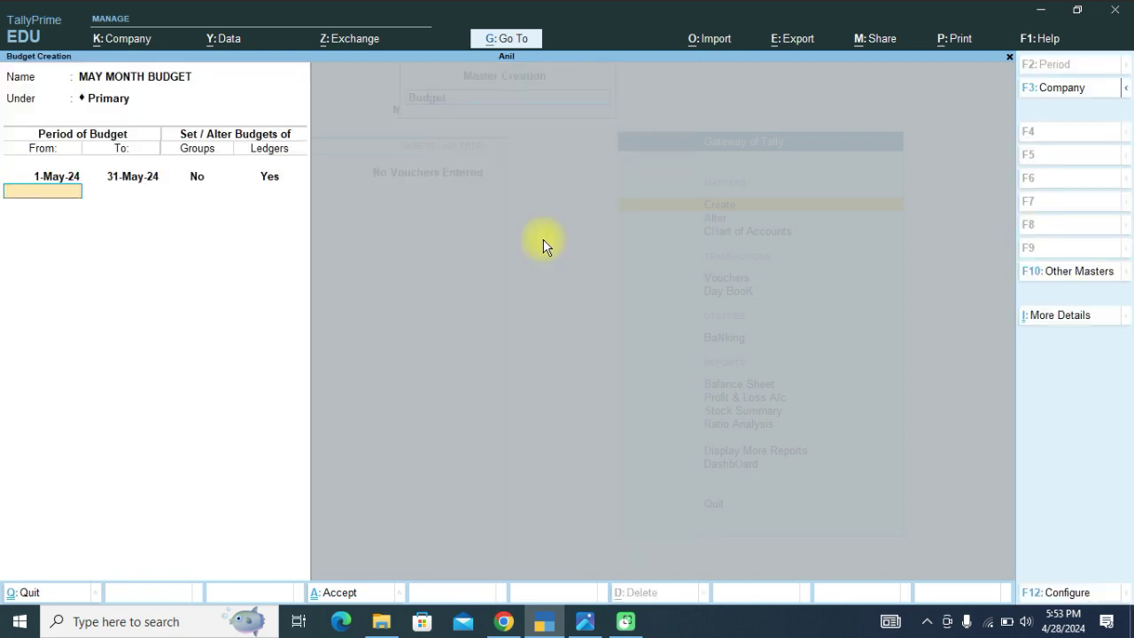
key("Return")
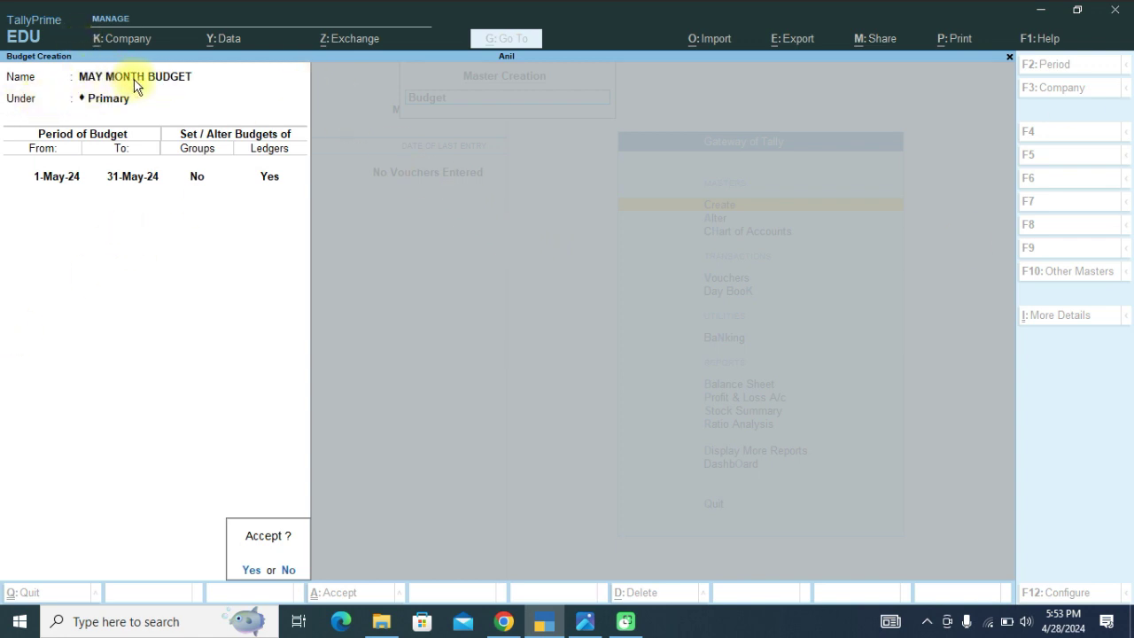
key("Return")
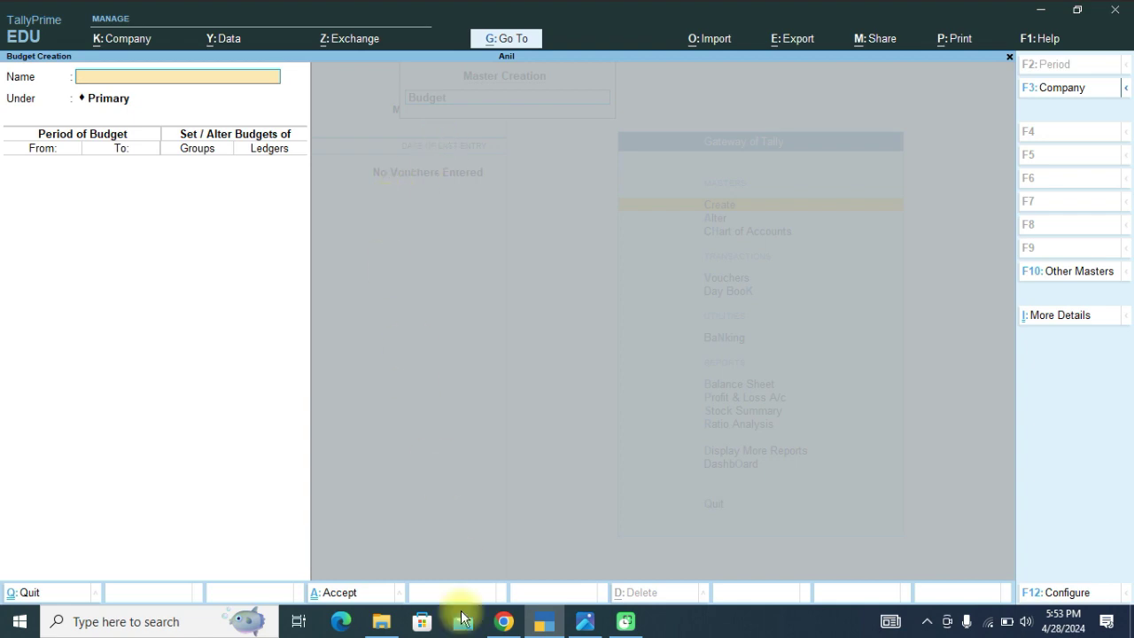
left_click(503, 620)
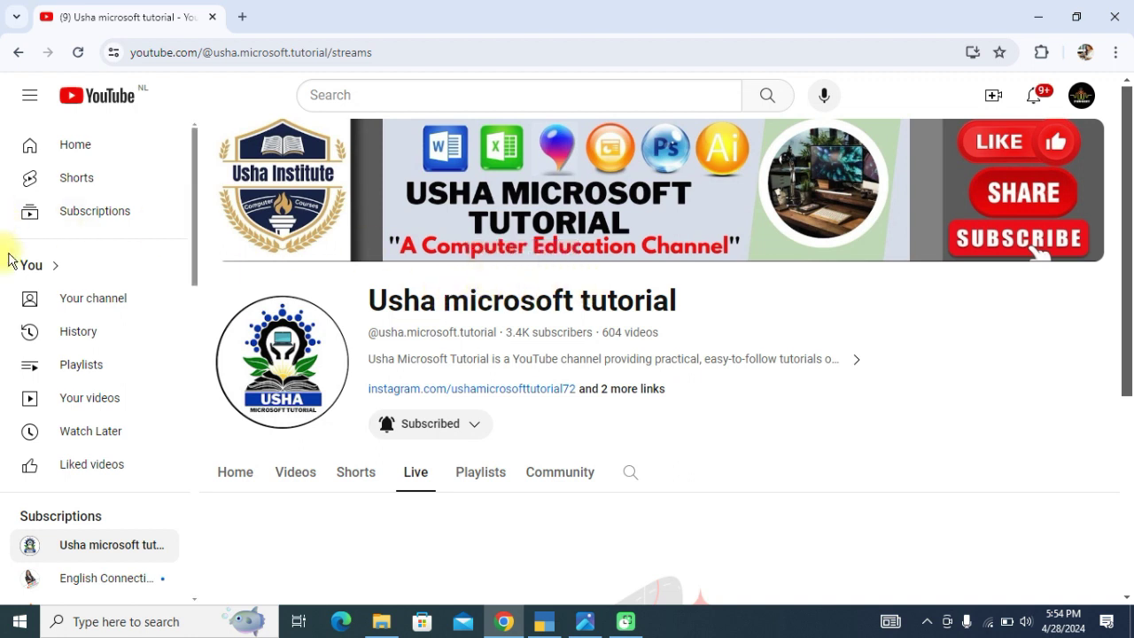
left_click(1041, 25)
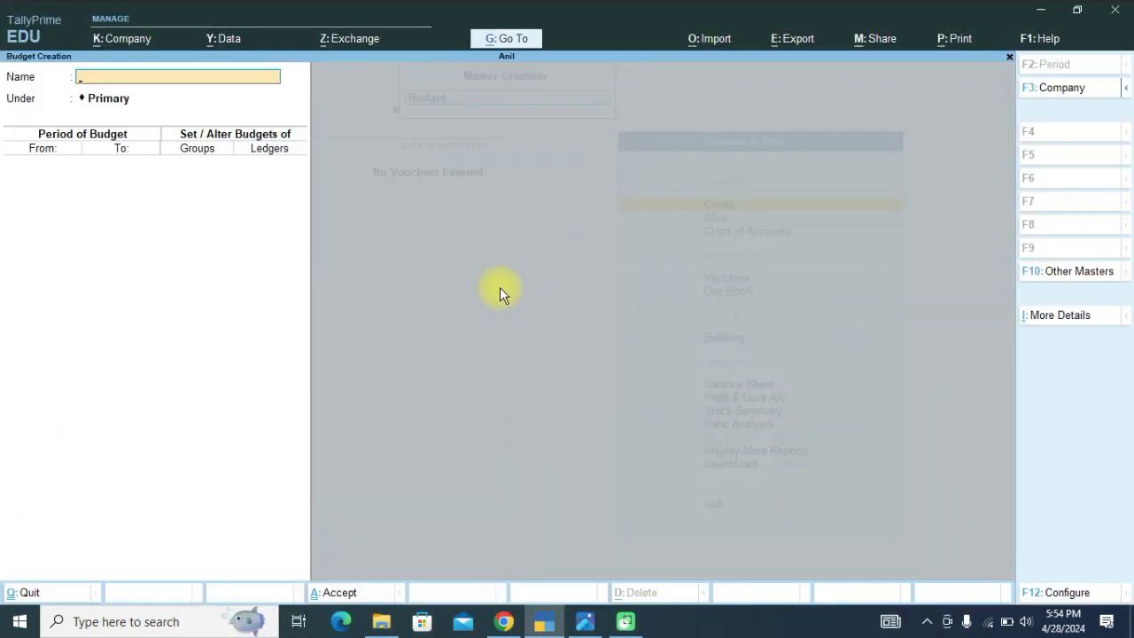